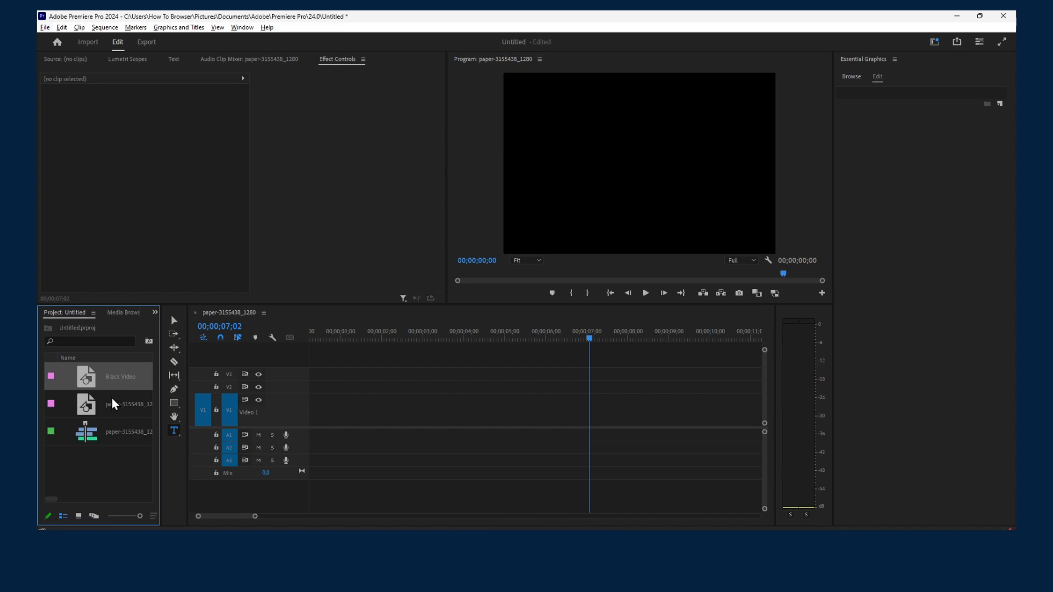
Place the paper-3155438_1280 image at the start of track V1 and preview it at 00;00;01;04.
drag(114, 403, 294, 417)
click(339, 339)
mouse_move(339, 338)
mouse_down()
mouse_move(436, 339)
mouse_move(356, 338)
mouse_up()
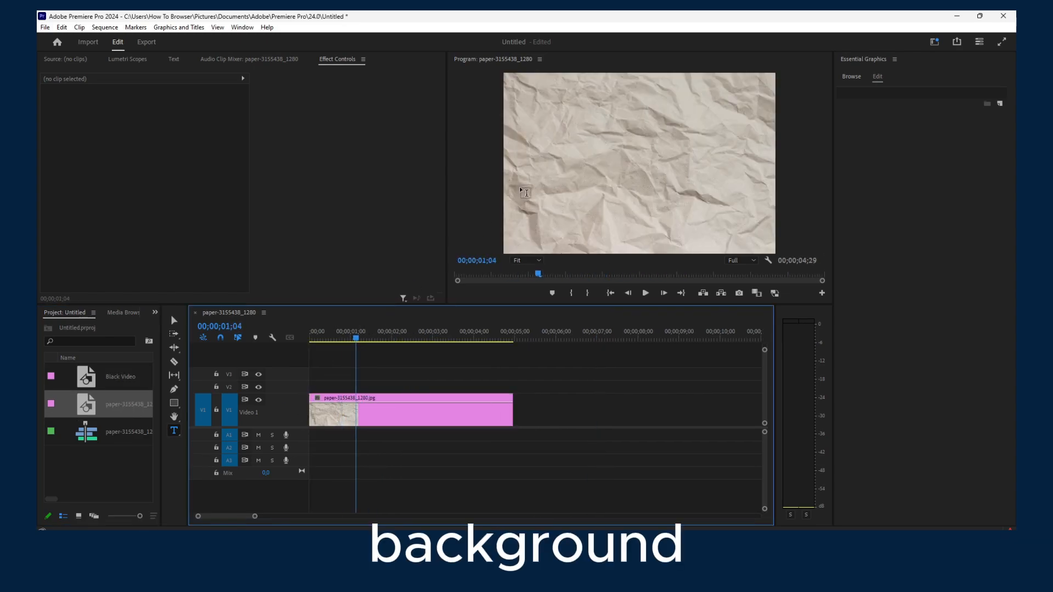
Create a 1280 x 853 Black Video item at 29.97 fps and place it on track V2 above the paper image.
right_click(100, 475)
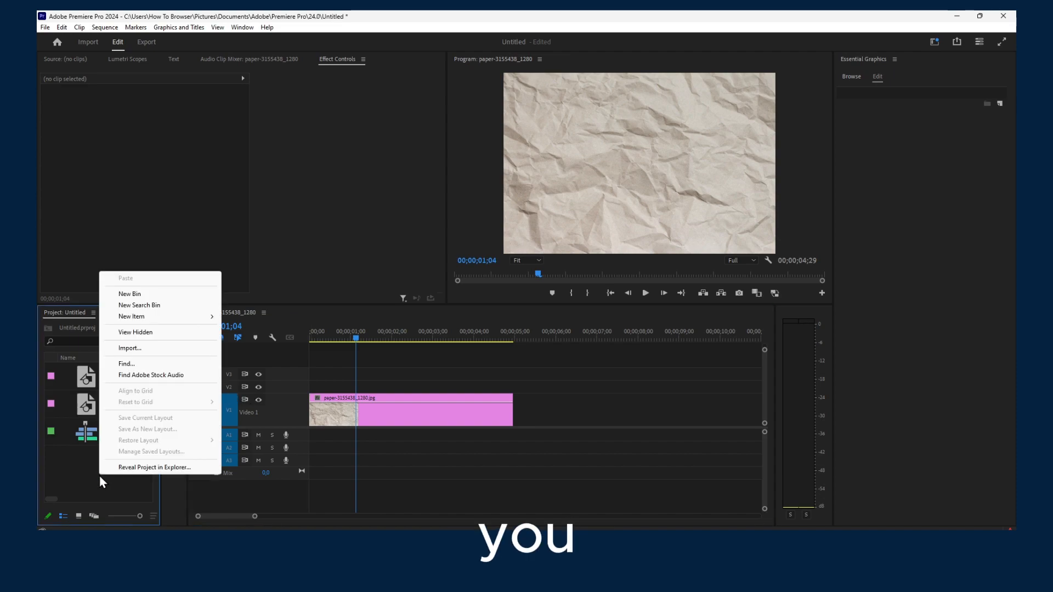
mouse_move(154, 318)
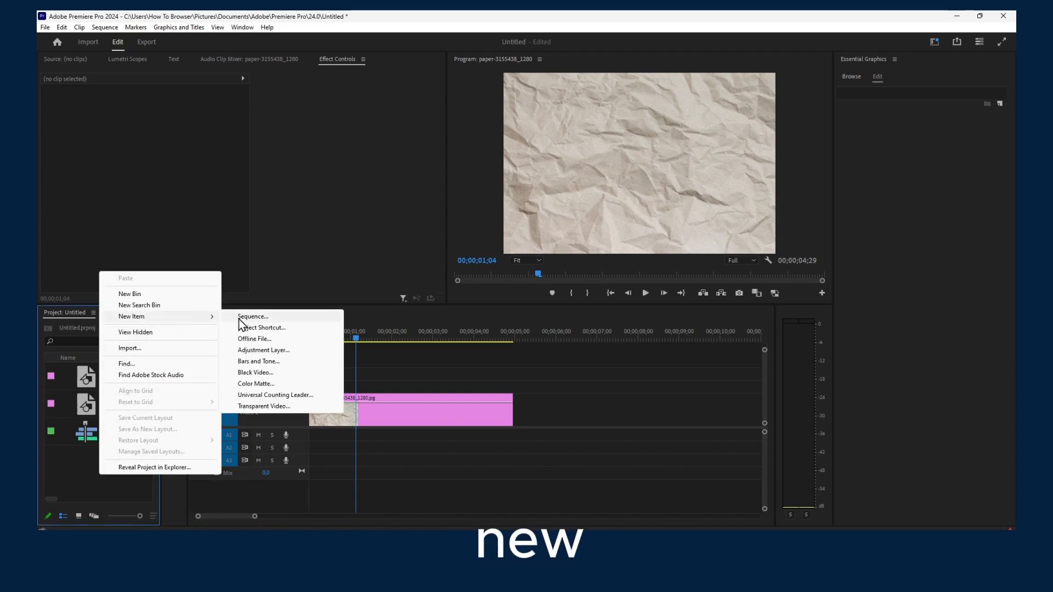
click(285, 372)
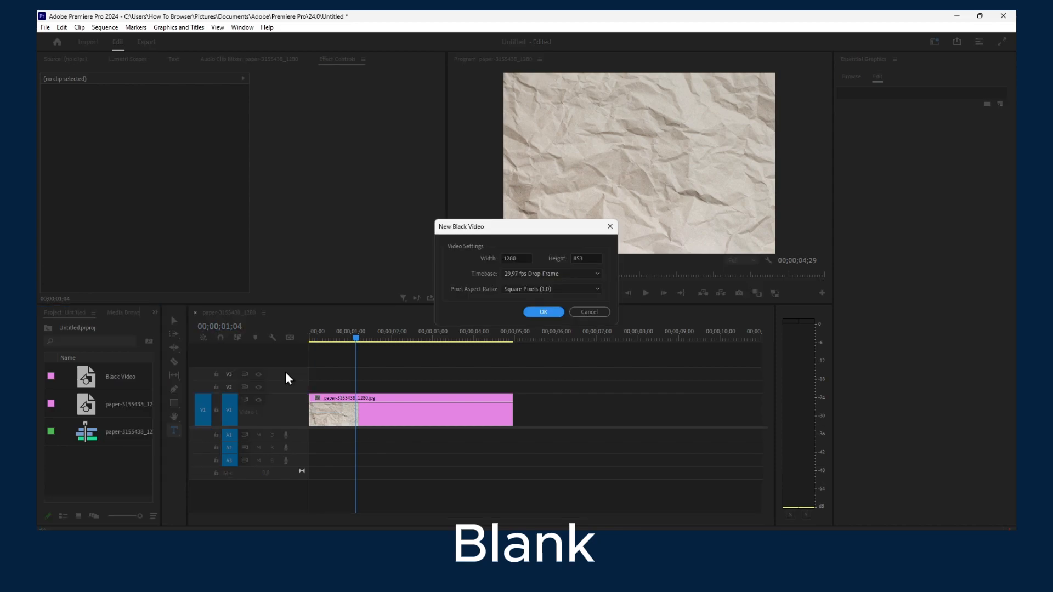
click(542, 312)
drag(116, 406, 346, 418)
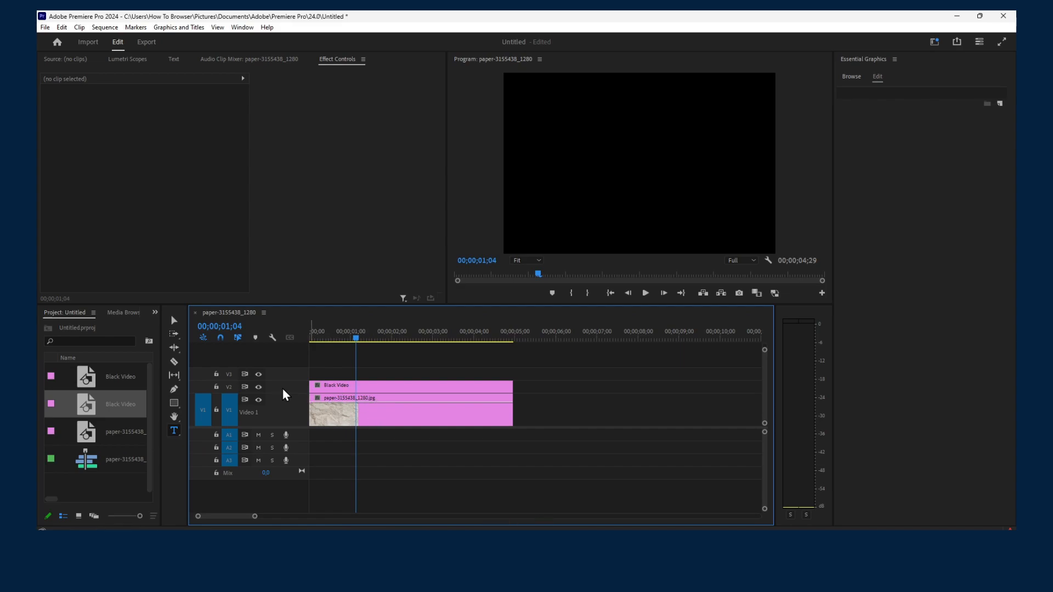
Move the Black Video clip up to track V3, leaving V2 free.
click(335, 386)
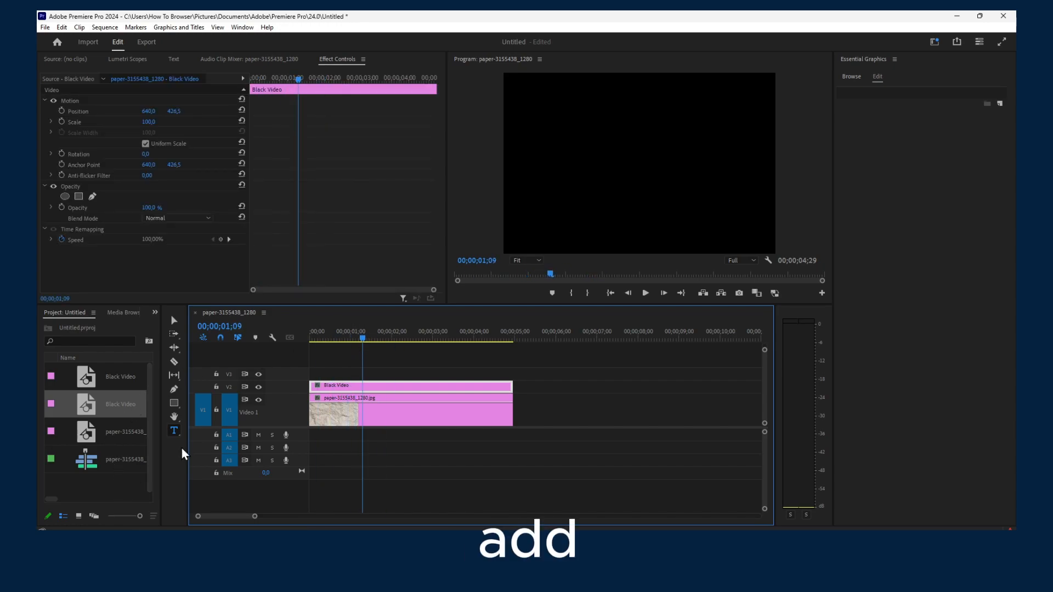
click(174, 431)
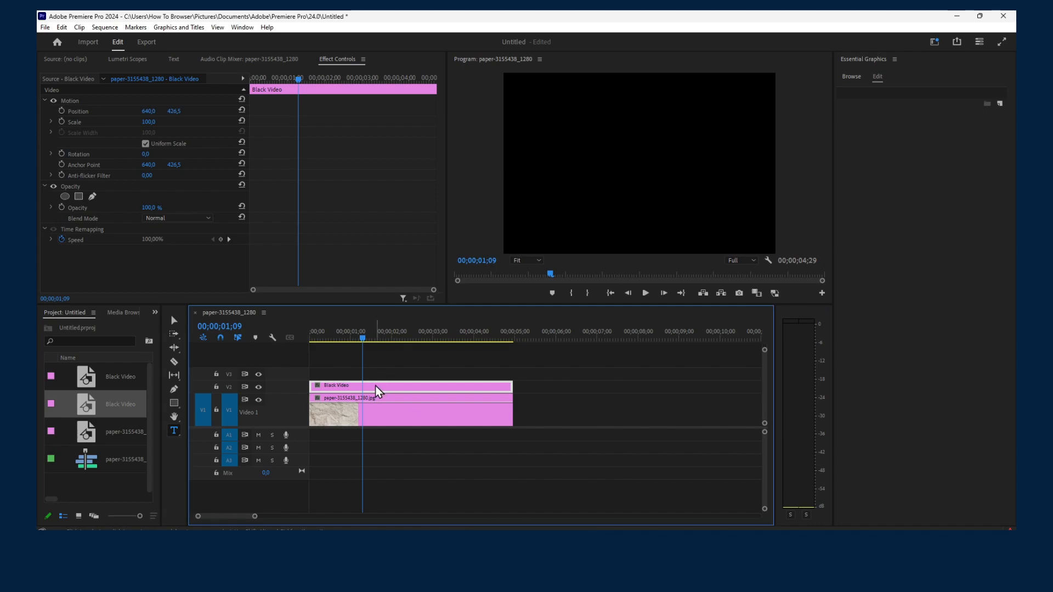
drag(376, 390, 371, 376)
Draw a wide text box across the middle of the frame and enter "something here" in it.
drag(515, 134, 767, 193)
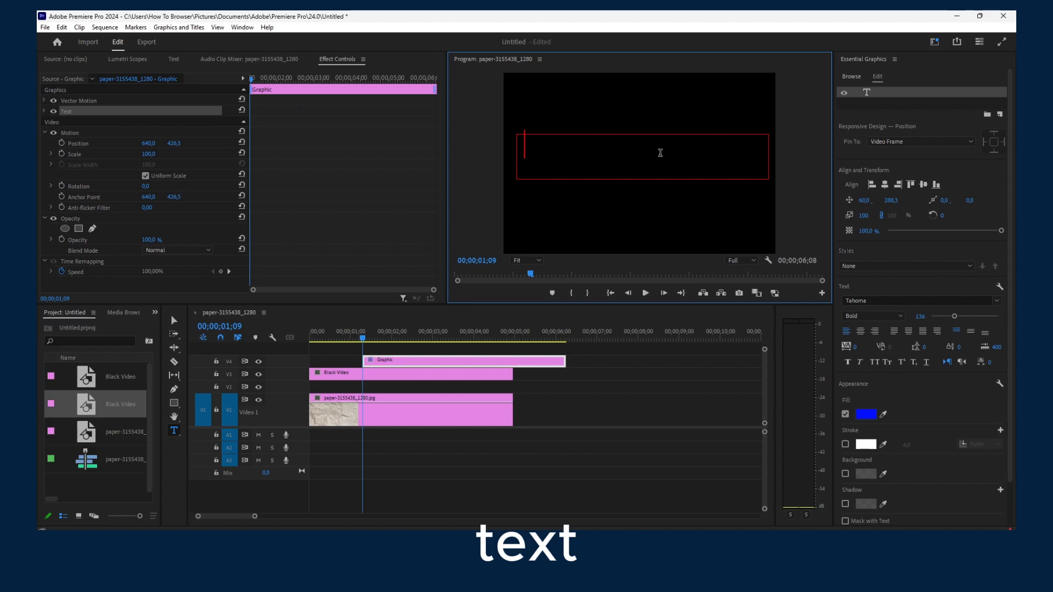
key(Caps_Lock)
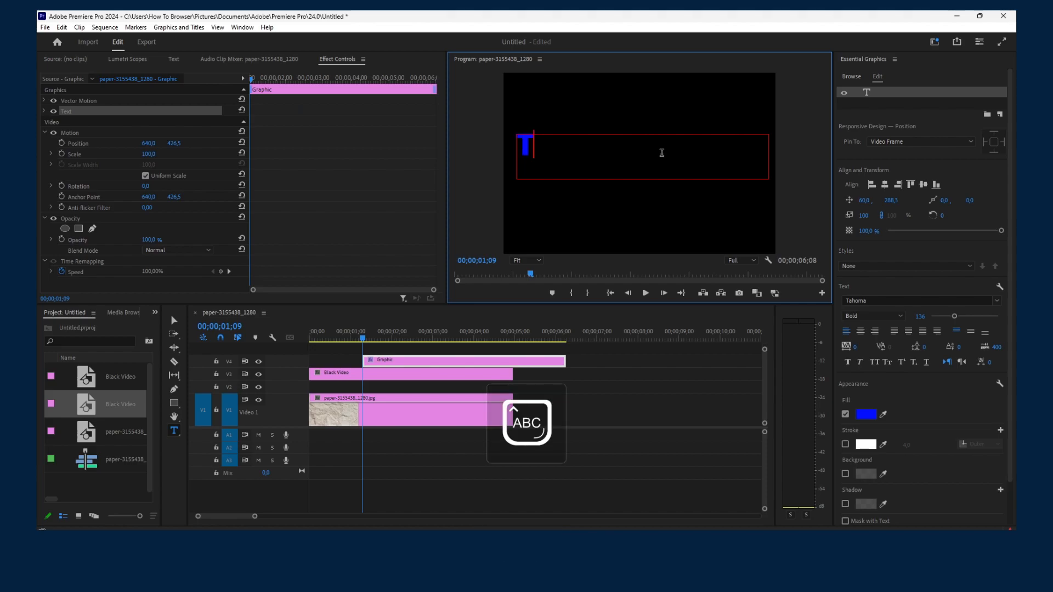
text(TRY)
key(BackSpace)
key(BackSpace)
key(BackSpace)
text(somethi)
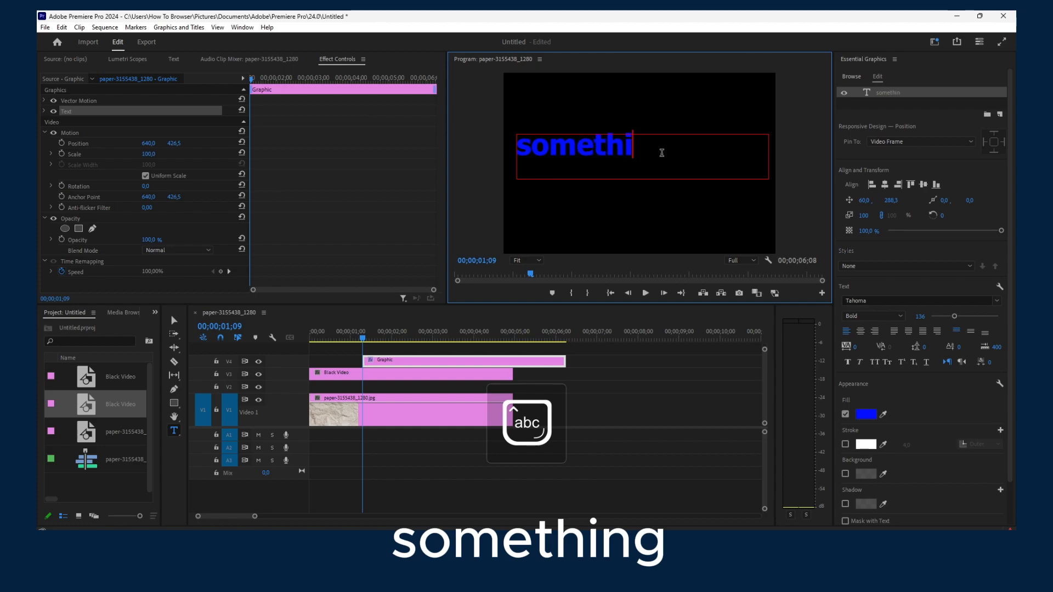
text(ng here)
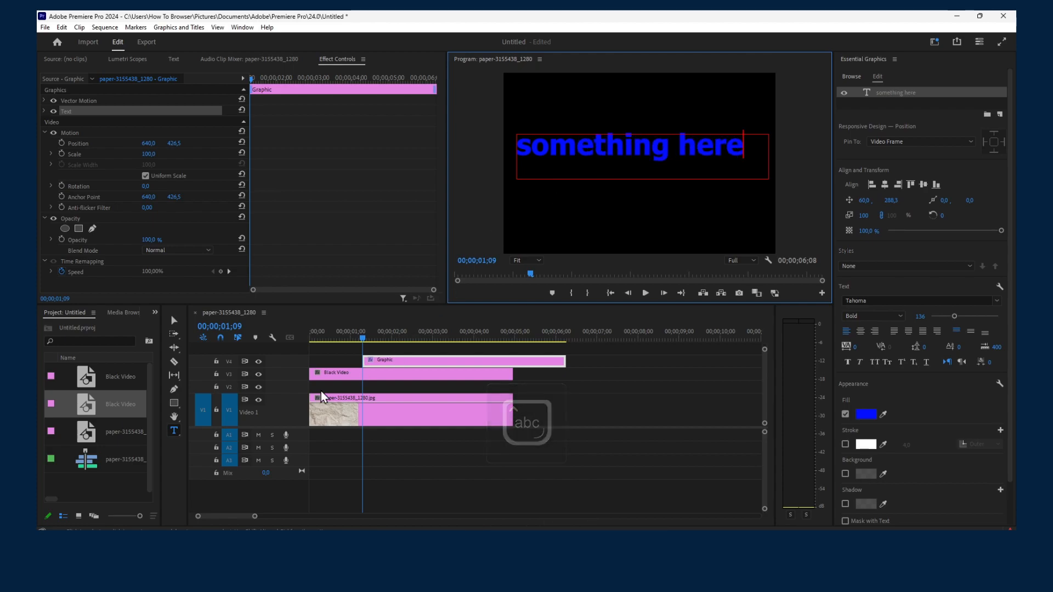
Move the text graphic to the start of track V2 beneath Black Video and match its length to the other clips.
drag(388, 367, 335, 374)
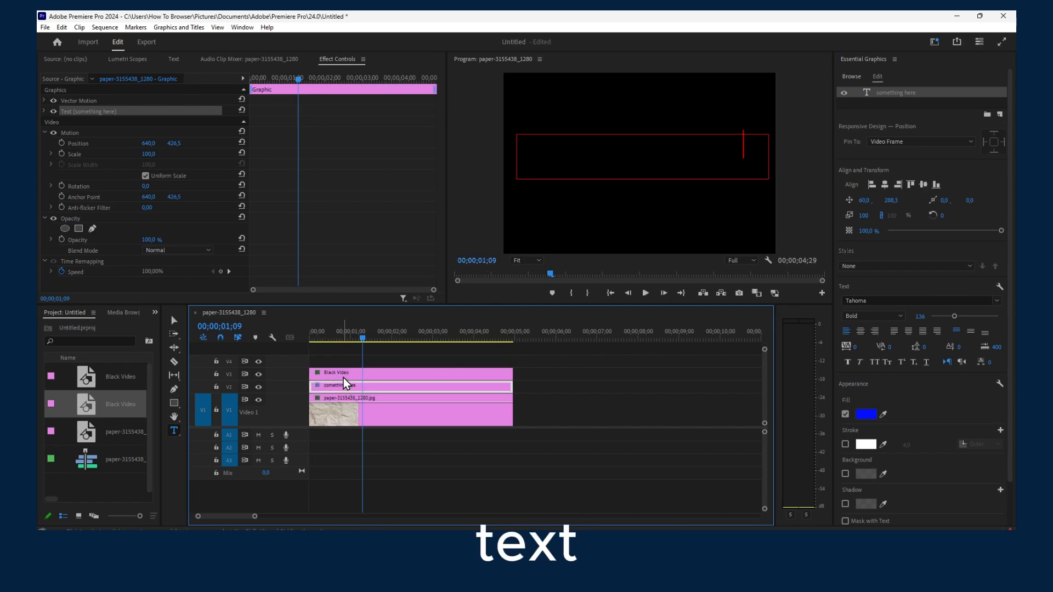
click(343, 383)
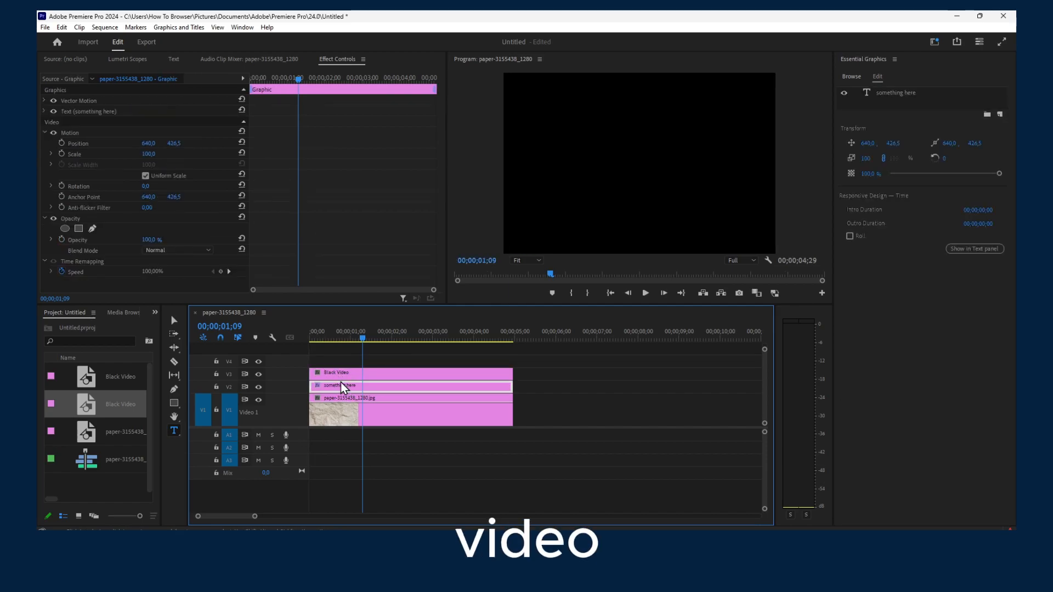
click(348, 375)
click(350, 387)
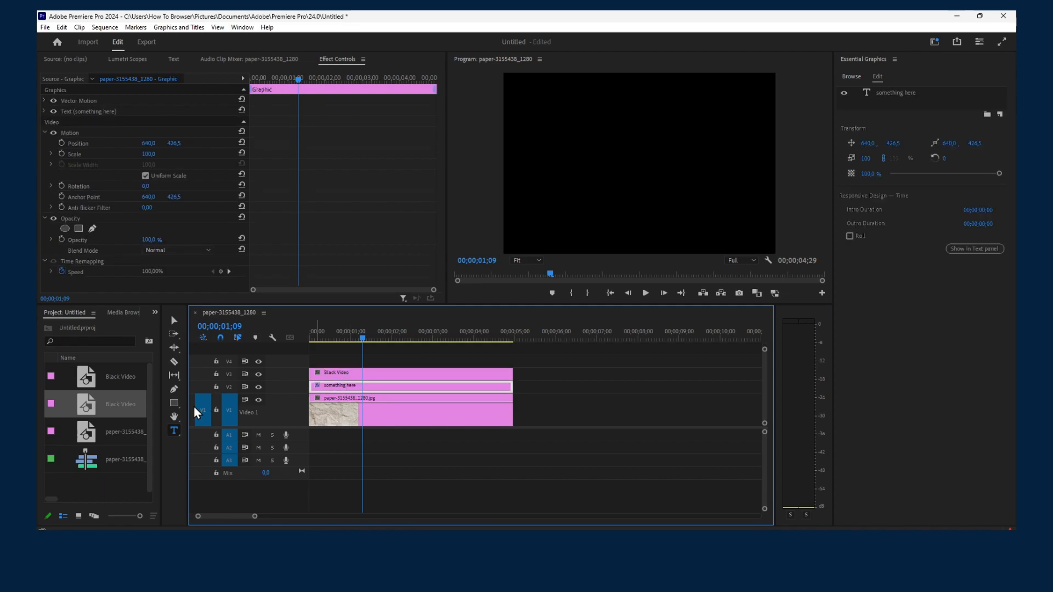
click(344, 376)
click(344, 389)
Apply the Linear Wipe video effect to the "something here" clip on V2.
click(155, 312)
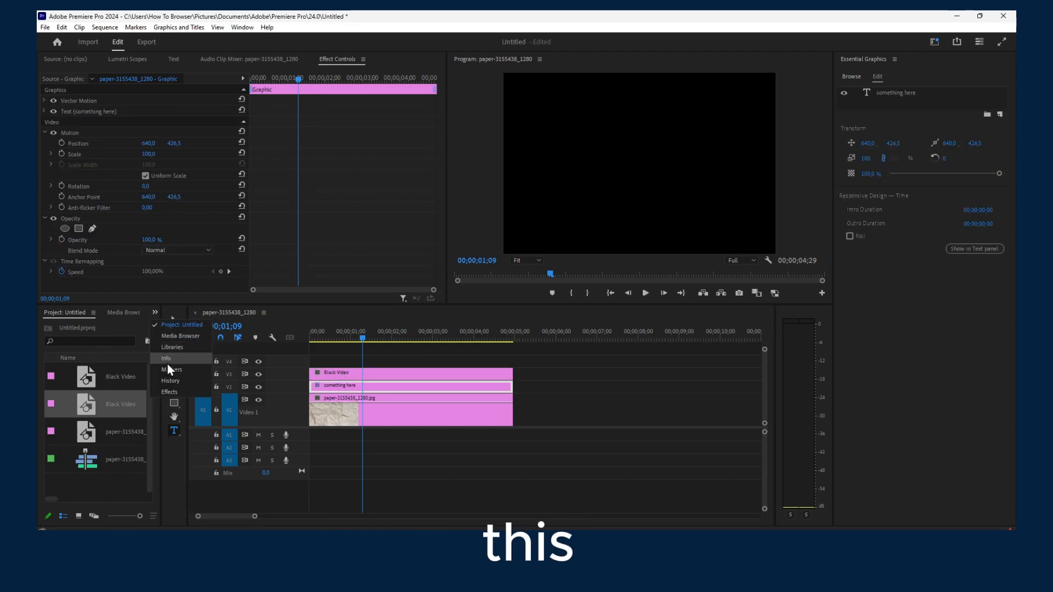
click(175, 391)
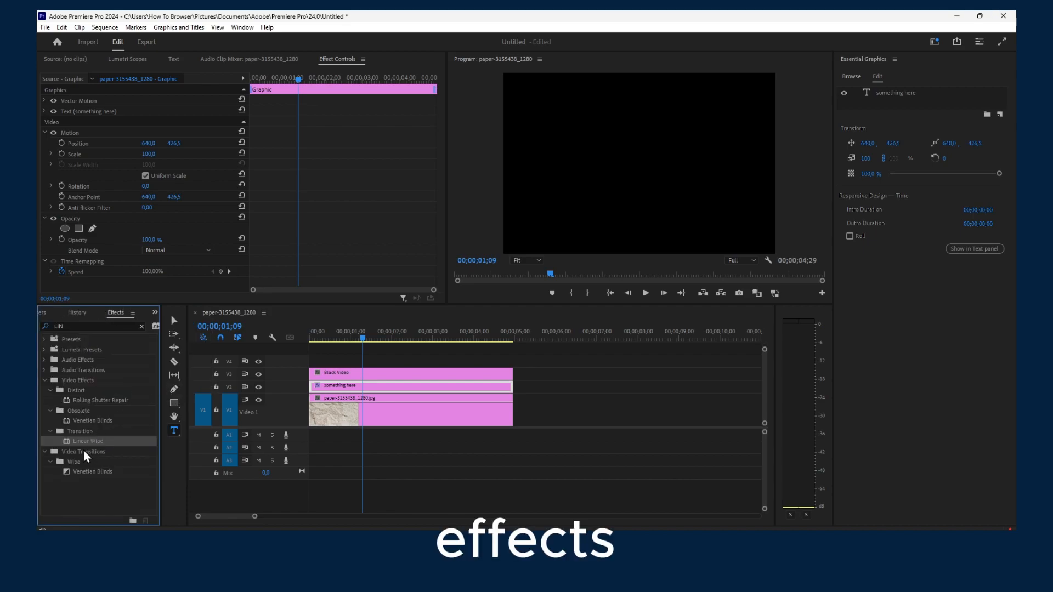
drag(87, 441, 351, 390)
Turn the Black Video clip into a thin cursor bar: Uniform Scale off, height 25.6, width 1.8, position 42.3, 354.6.
click(347, 372)
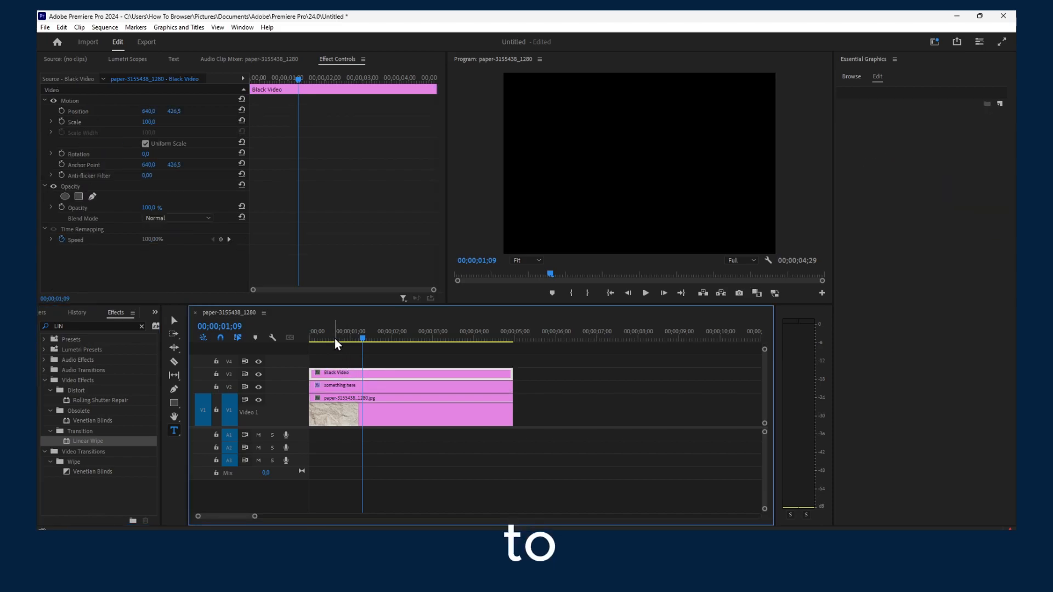
click(145, 144)
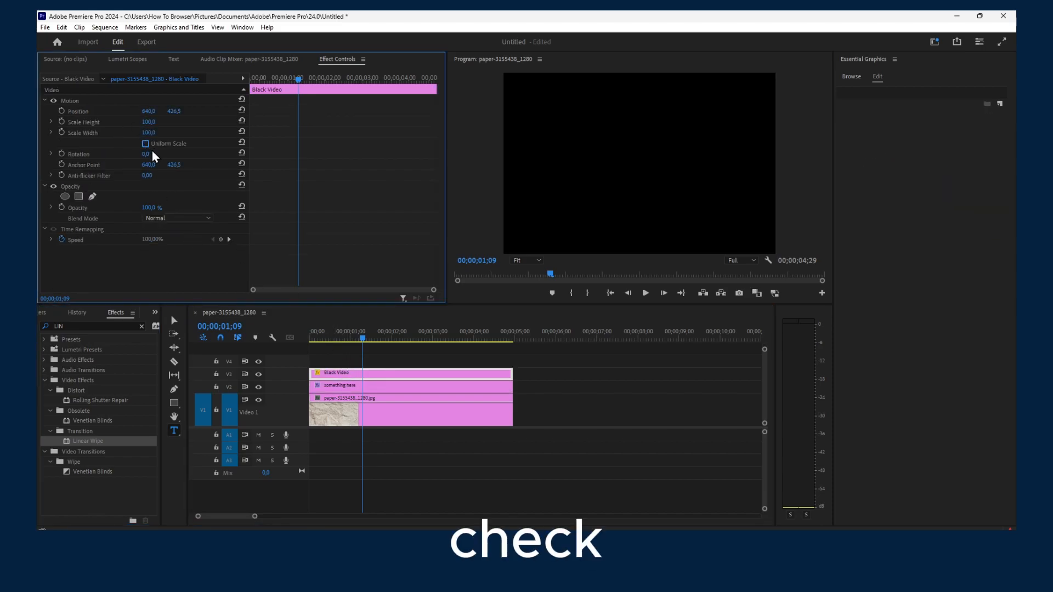
drag(151, 117, 49, 117)
mouse_move(150, 122)
mouse_down()
mouse_move(104, 122)
mouse_move(157, 133)
mouse_move(157, 113)
mouse_move(146, 117)
mouse_move(198, 113)
mouse_move(151, 112)
mouse_move(146, 132)
mouse_move(135, 133)
mouse_move(177, 110)
mouse_move(147, 133)
mouse_move(142, 122)
mouse_move(172, 111)
mouse_move(133, 111)
mouse_up()
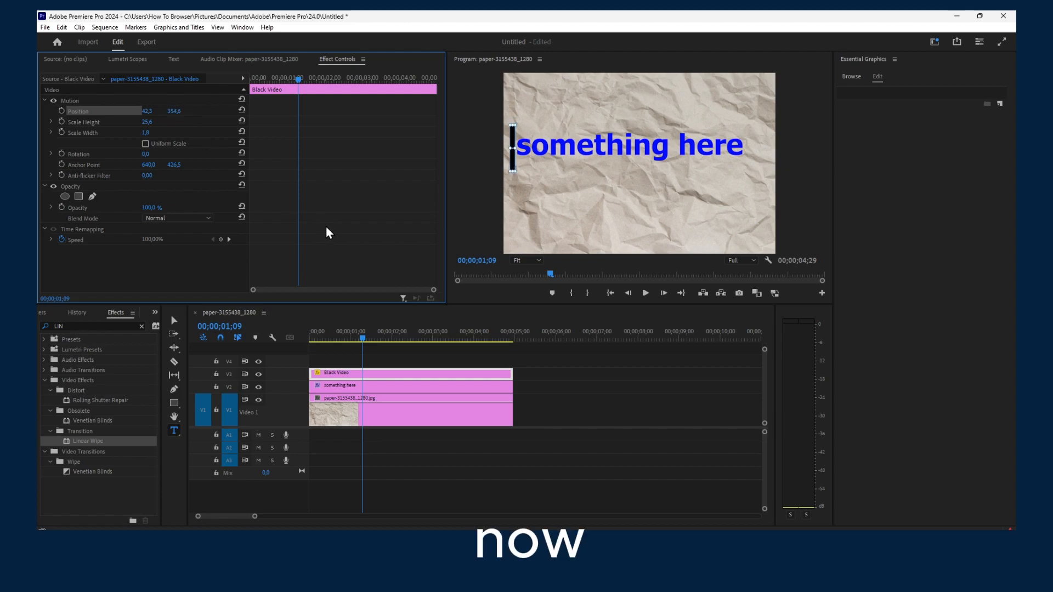
Try moving the text graphic to about position 741, 509 at the sequence start, and undo the move.
drag(363, 339, 288, 344)
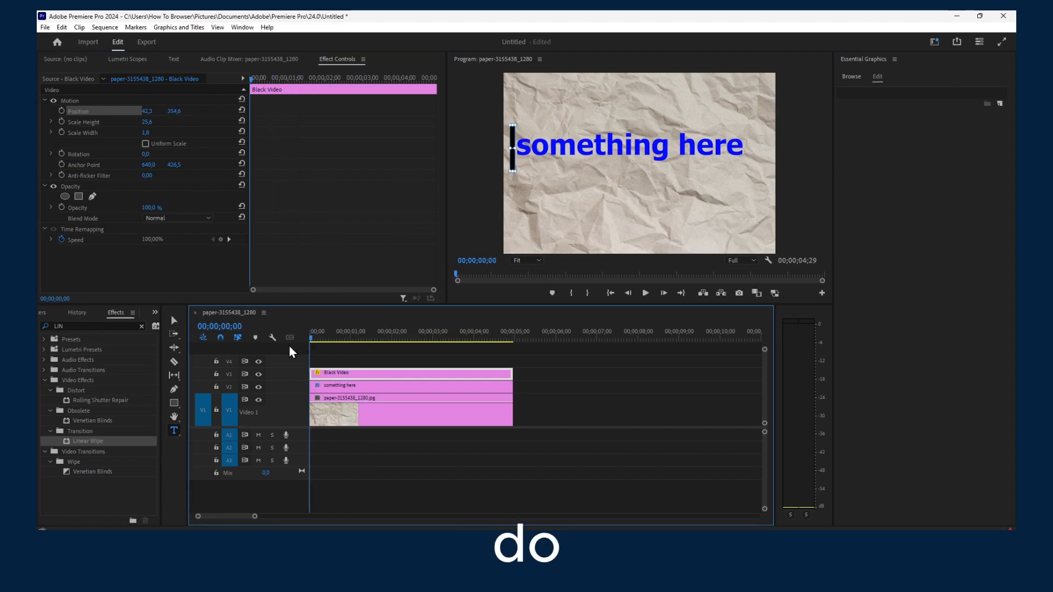
click(619, 152)
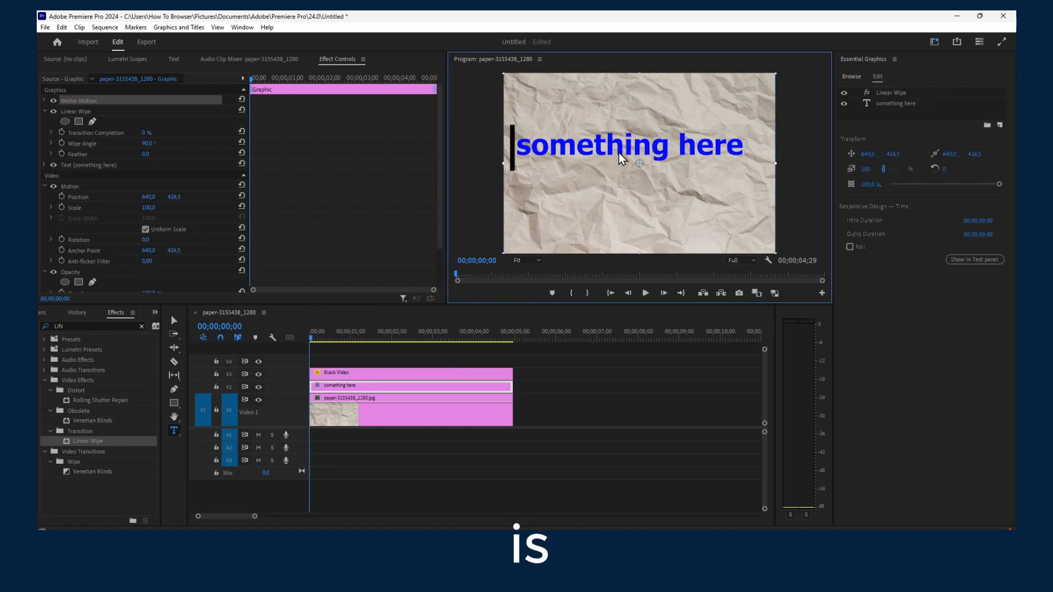
drag(617, 153, 640, 165)
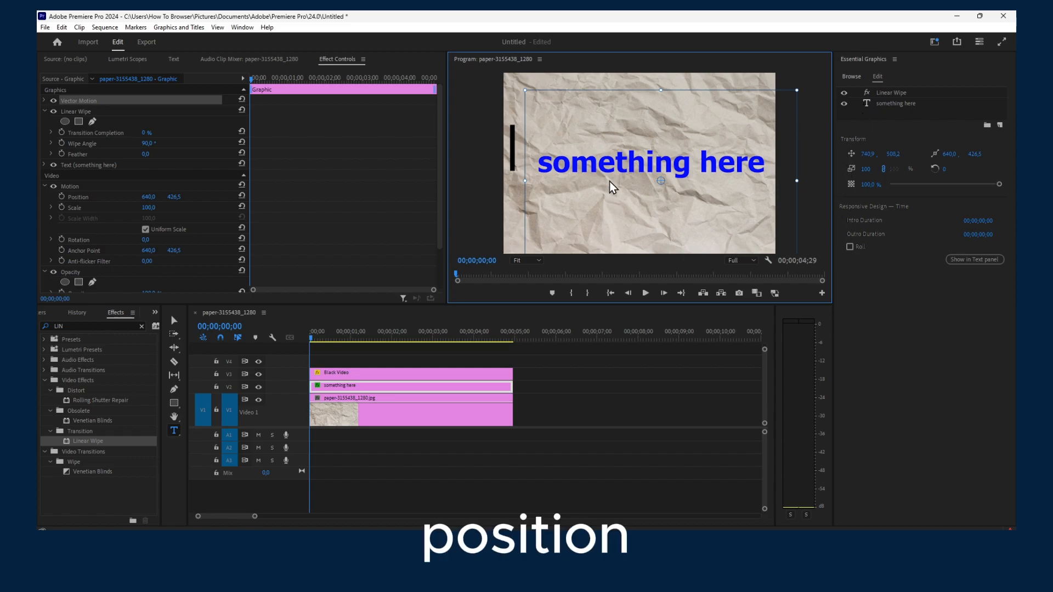
double_click(355, 389)
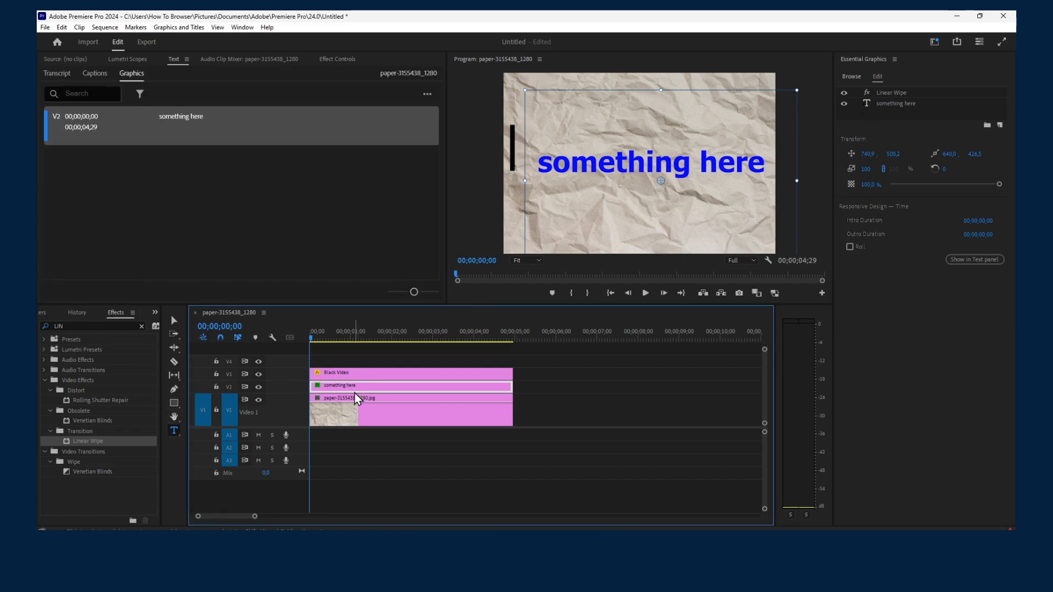
click(846, 175)
drag(781, 172, 781, 173)
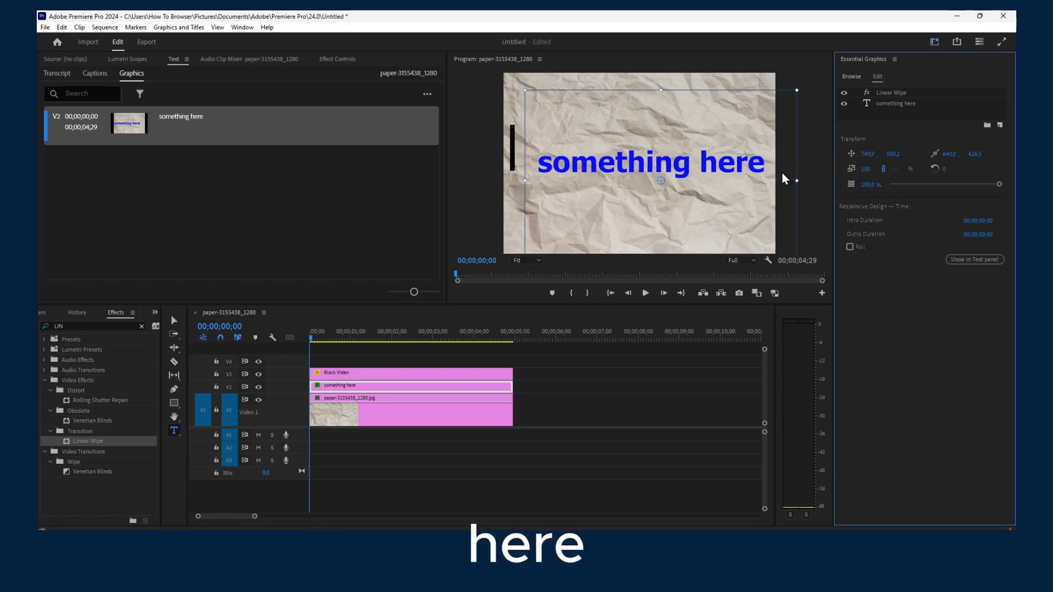
key(ctrl+z)
Return to the start of the sequence and apply a second Linear Wipe effect to the "something here" clip.
click(354, 338)
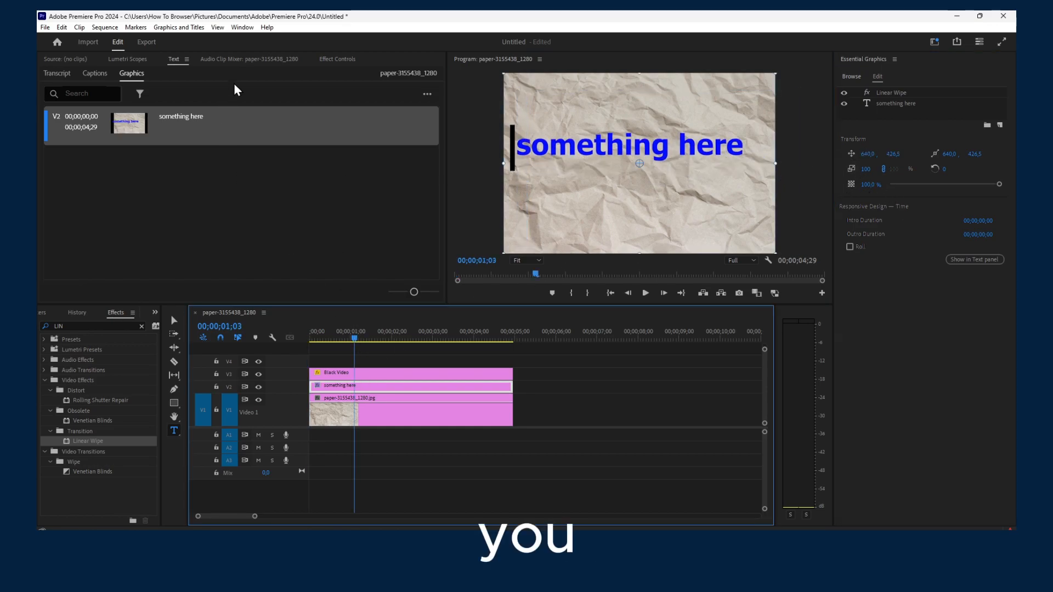
click(331, 60)
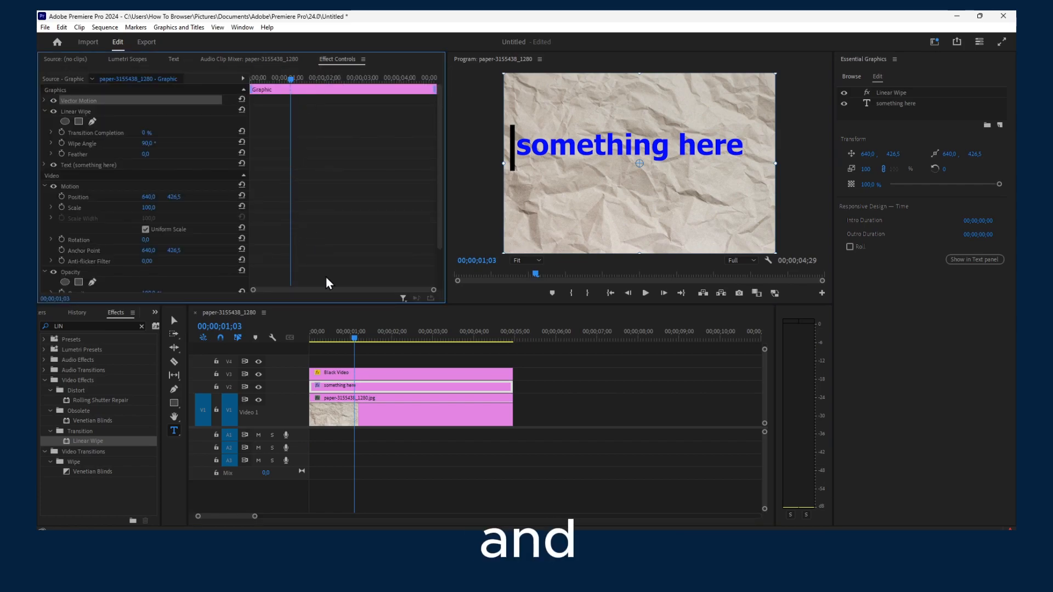
drag(353, 344, 291, 340)
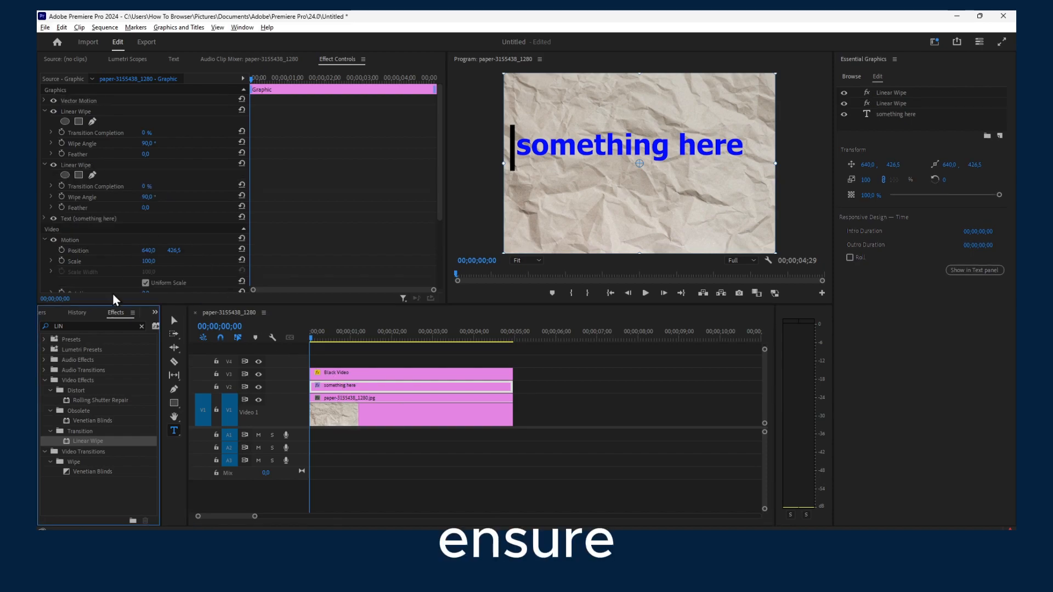
drag(77, 445, 330, 389)
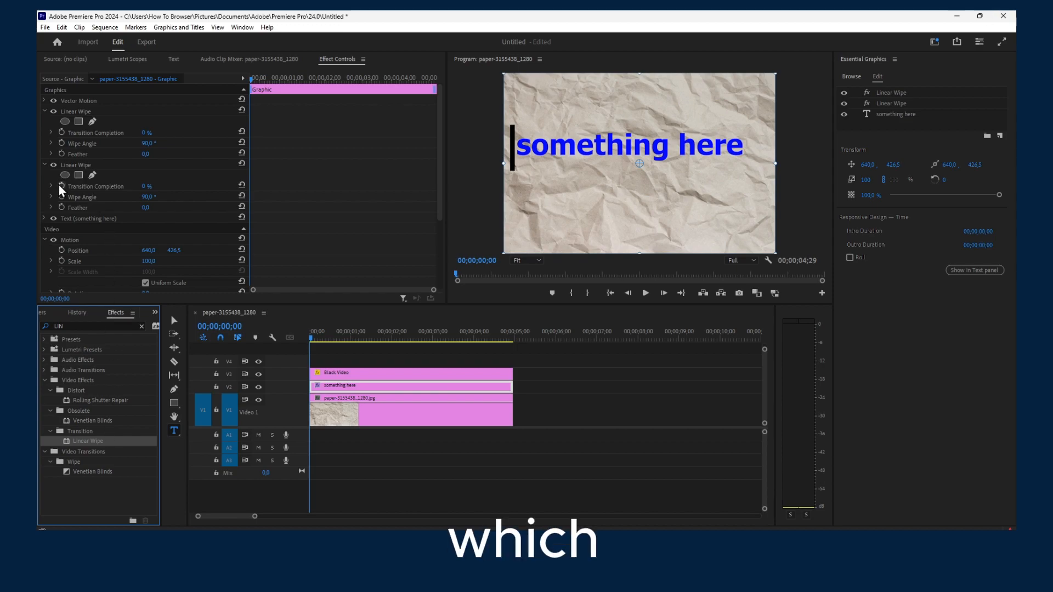
Set the lower Linear Wipe's Wipe Angle to 0° and add a keyframe for it at the clip's start.
click(136, 201)
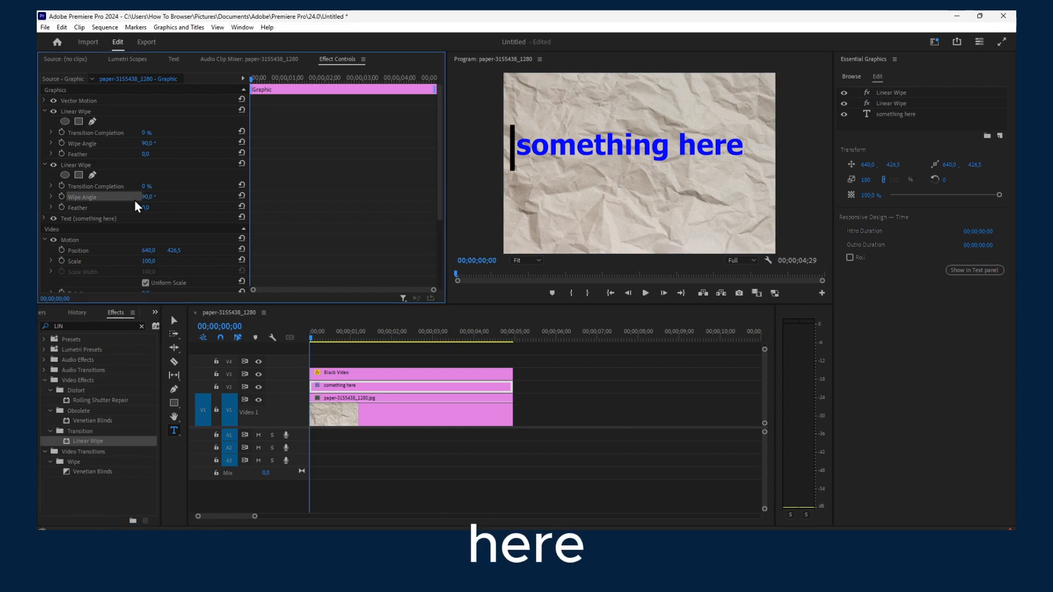
click(148, 196)
text(0)
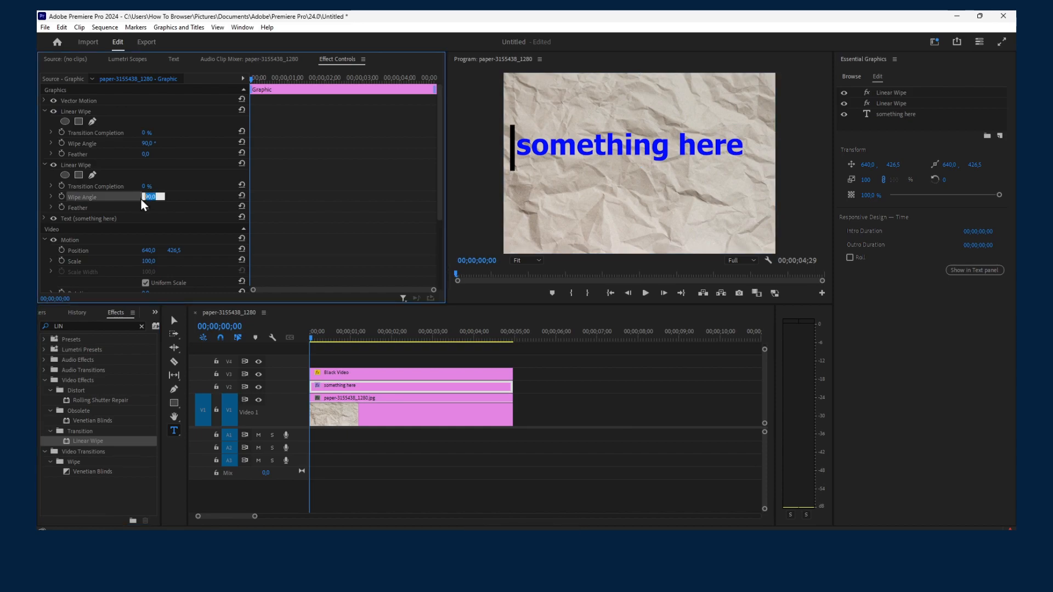
key(Return)
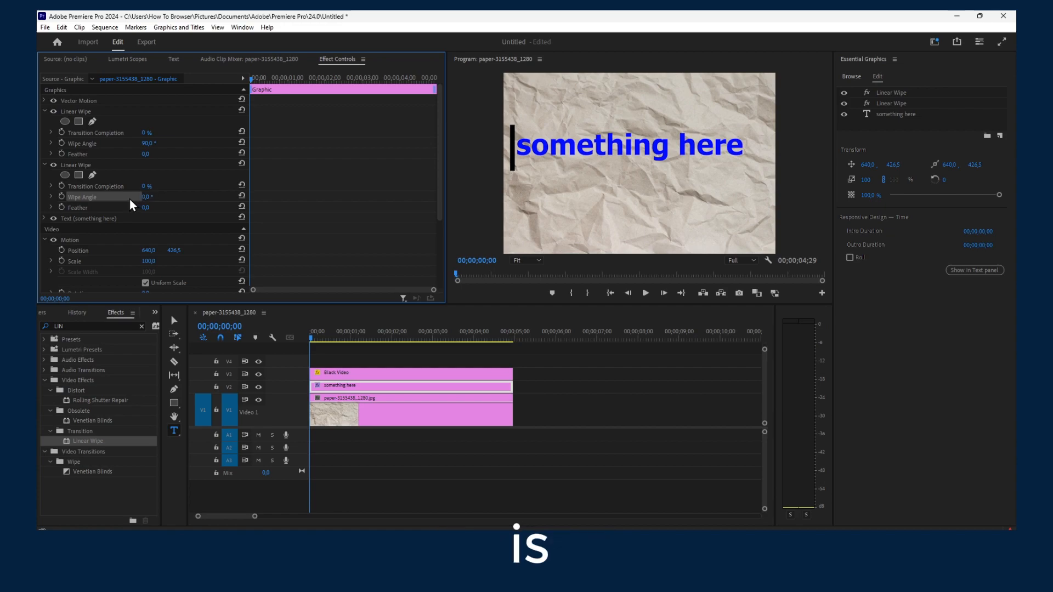
click(62, 197)
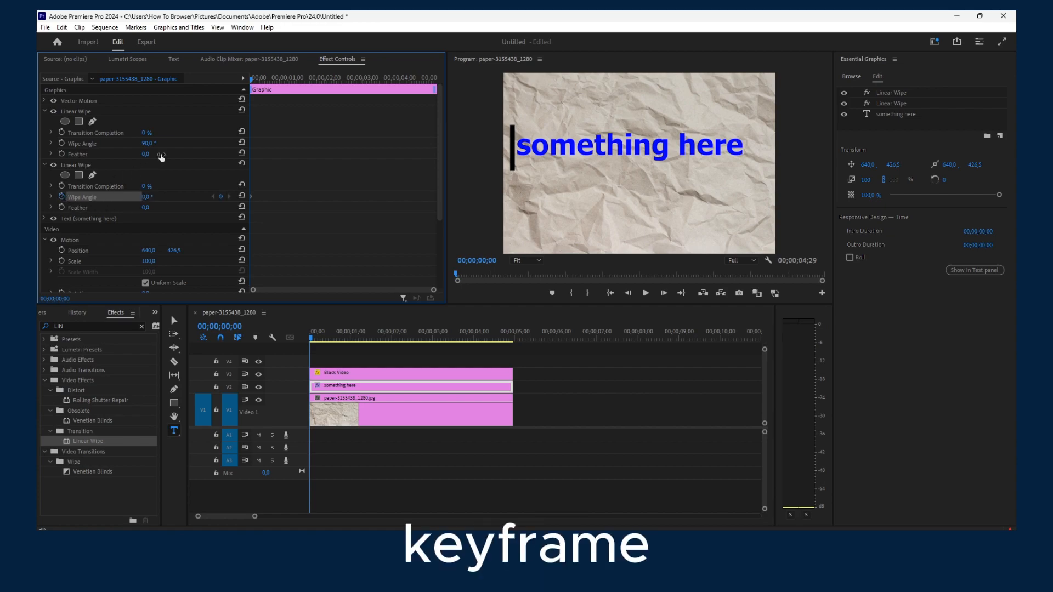
drag(261, 81, 289, 85)
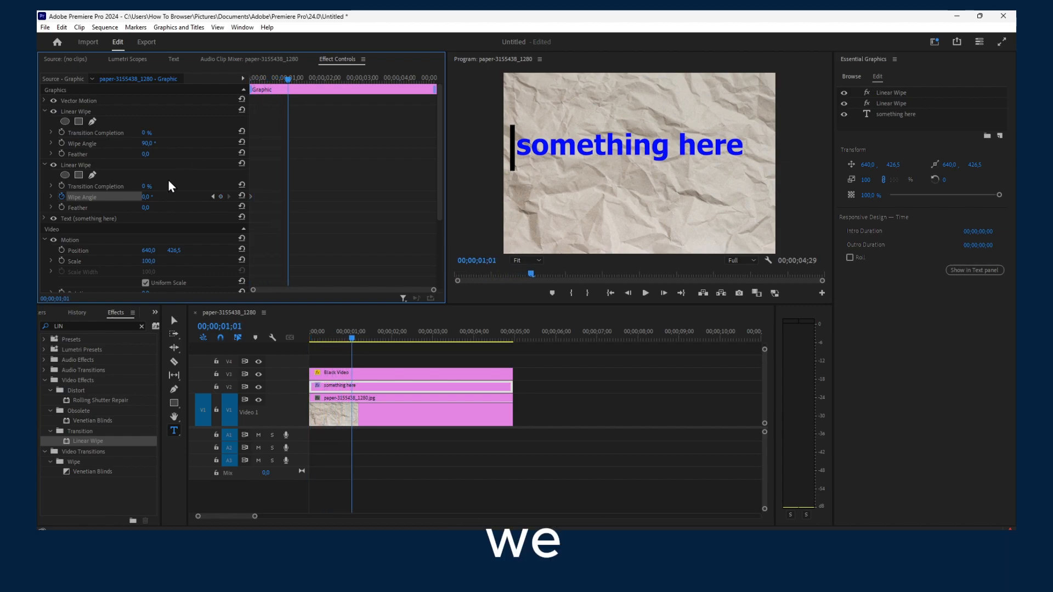
click(154, 193)
click(353, 334)
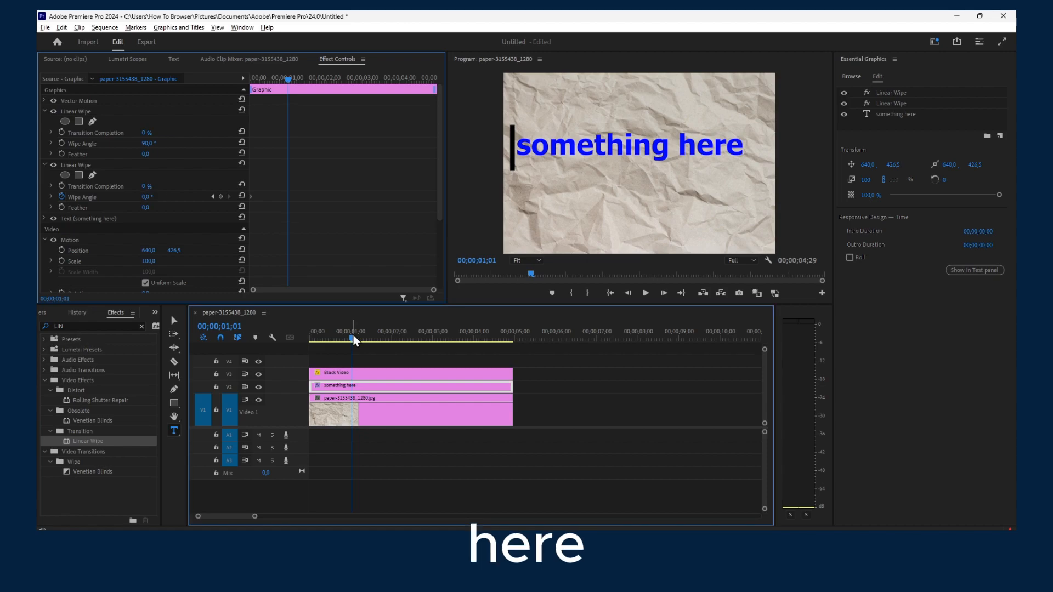
key(Home)
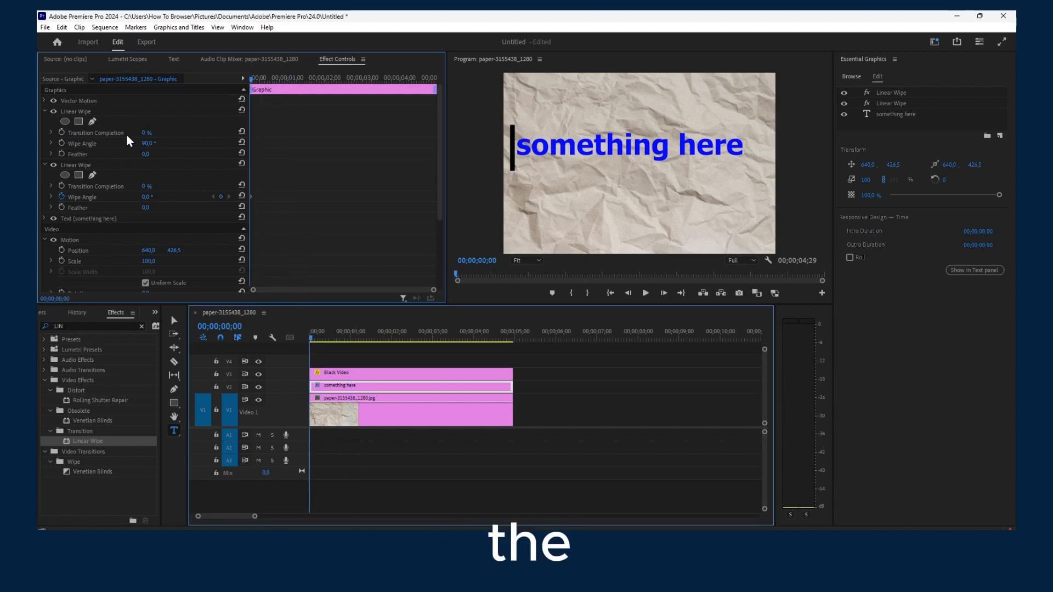
Add a keyframe for the upper Linear Wipe's Transition Completion at 0% at the start of the "something here" clip.
click(99, 133)
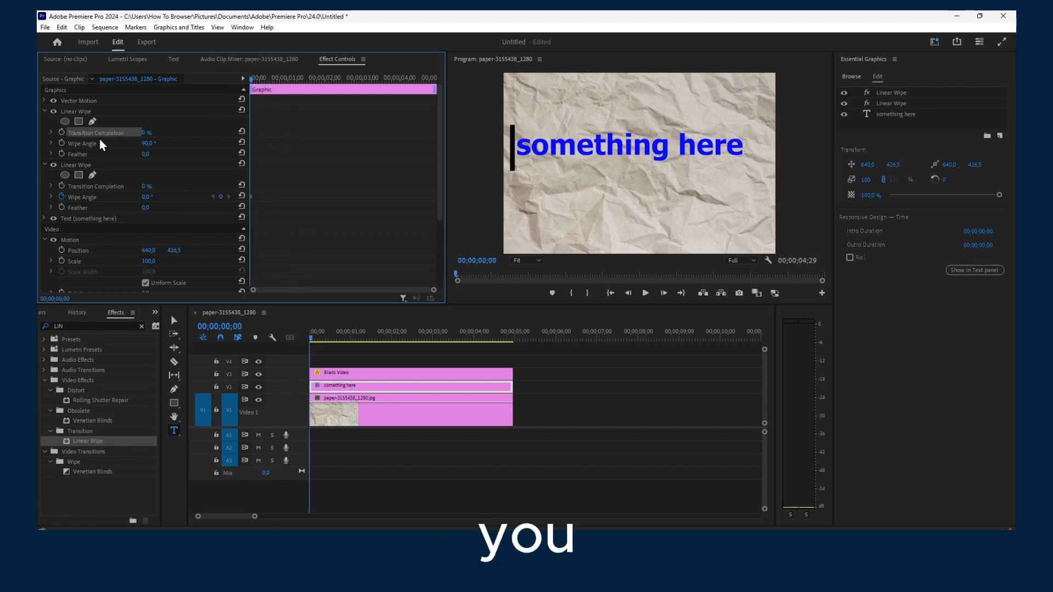
click(146, 133)
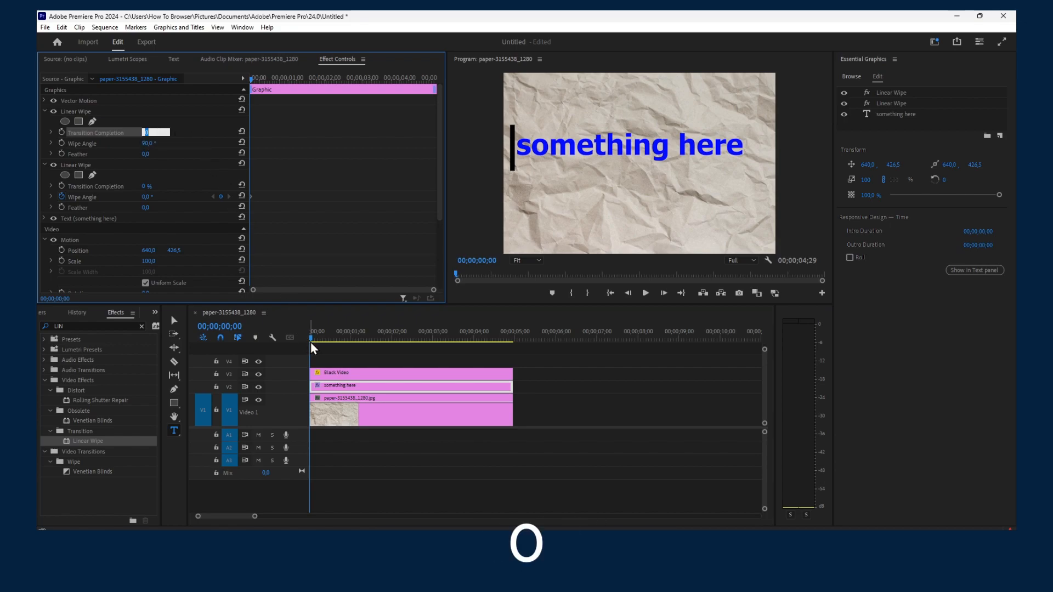
click(60, 132)
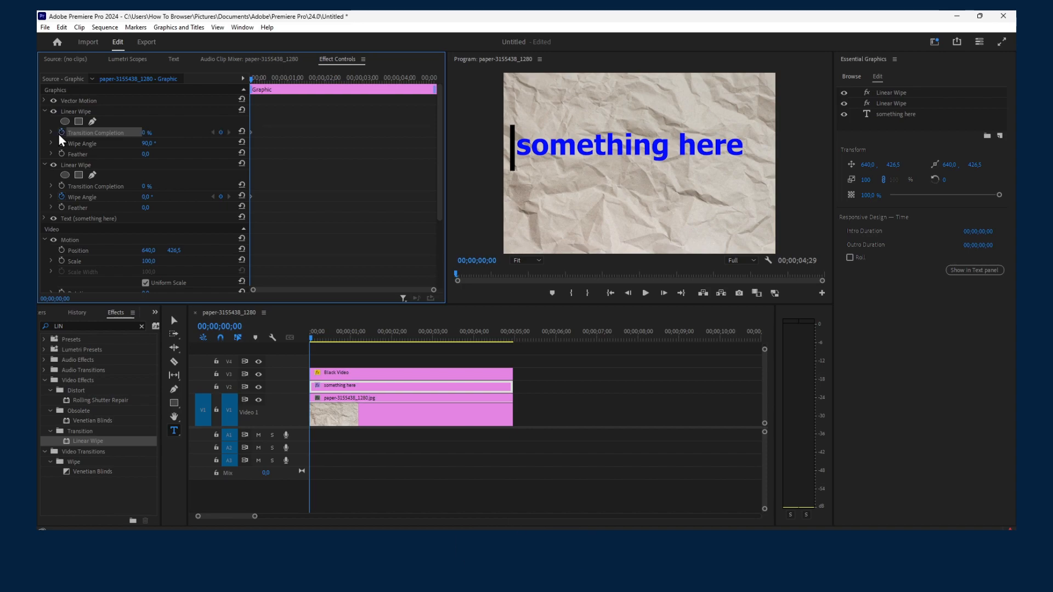
Add a second Transition Completion keyframe on the upper Linear Wipe at 00;00;01;13 with a value of 100%.
click(325, 343)
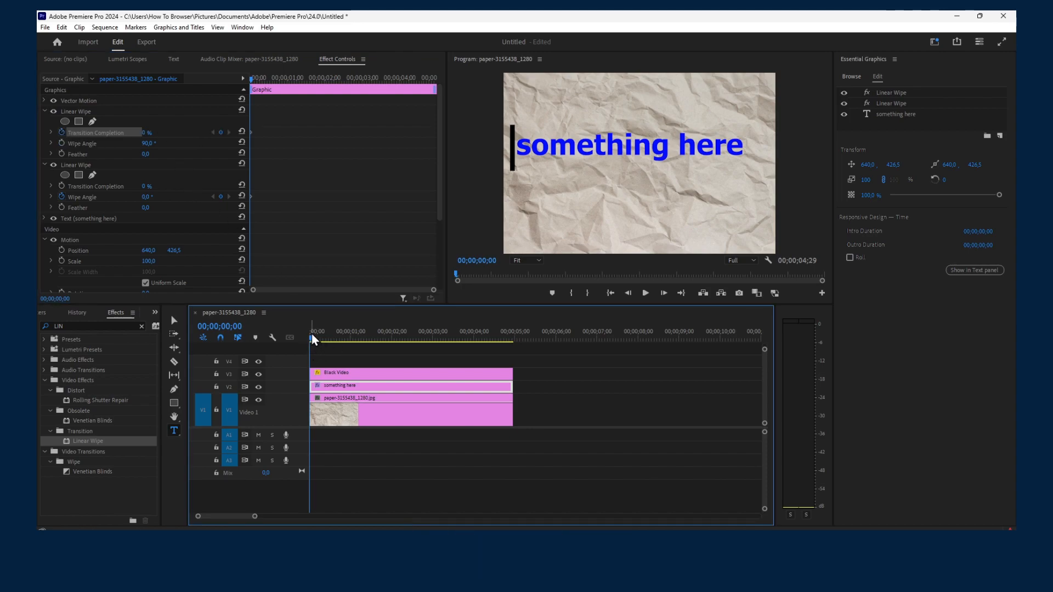
drag(310, 337, 368, 340)
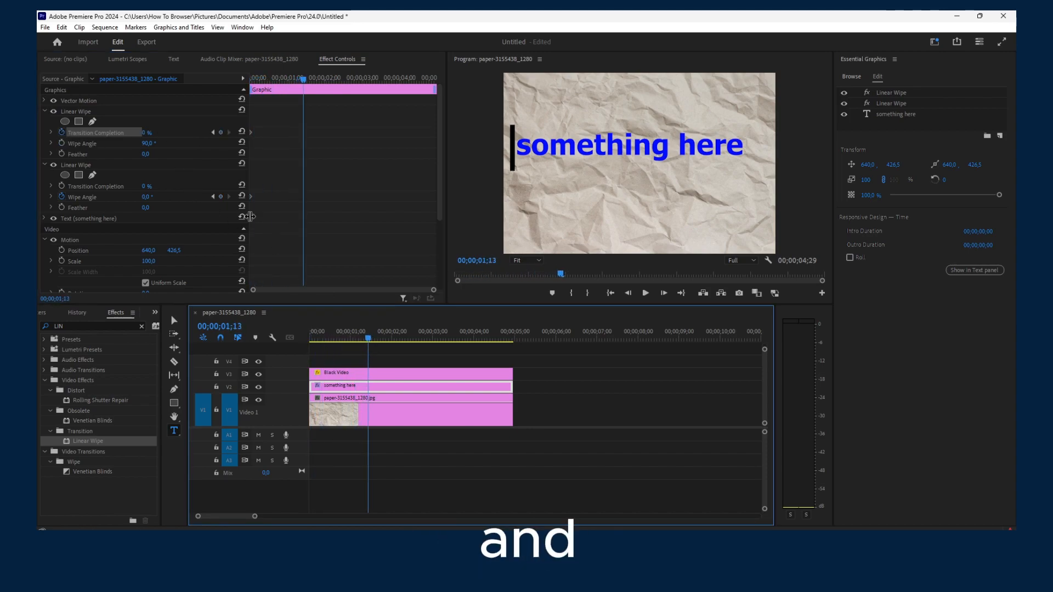
click(221, 133)
click(154, 132)
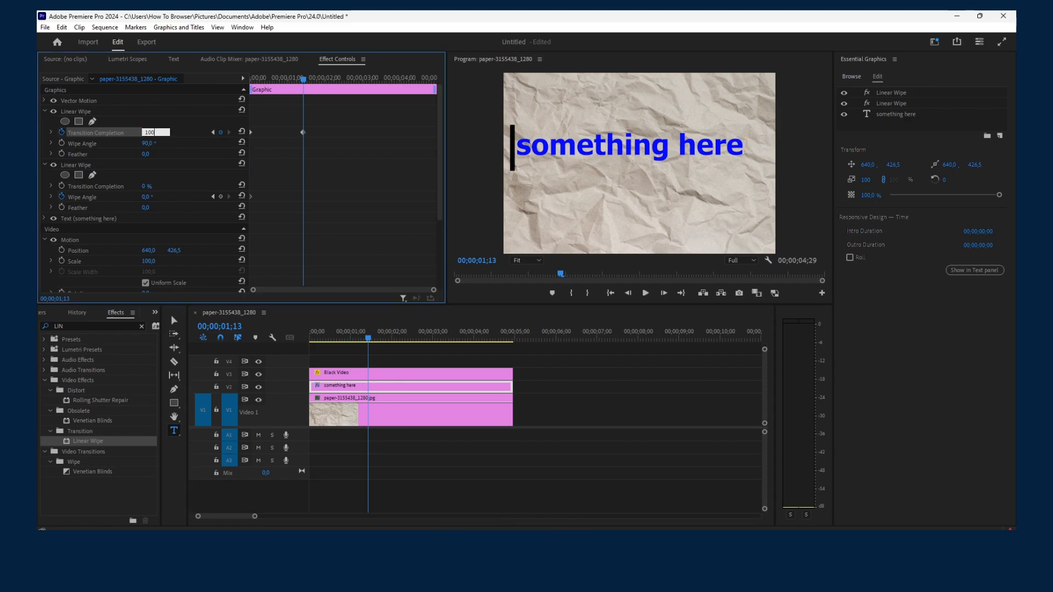
text(100)
Check the wipe partway through at 00;00;00;19 and set the upper Linear Wipe's Wipe Angle to 280°.
drag(364, 341, 336, 341)
click(148, 143)
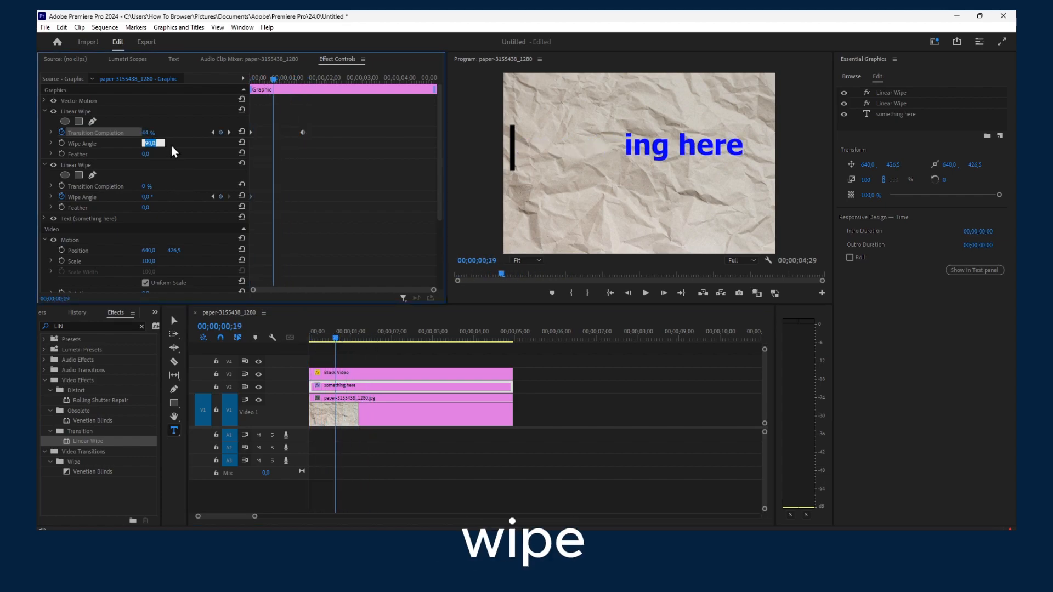
text(280)
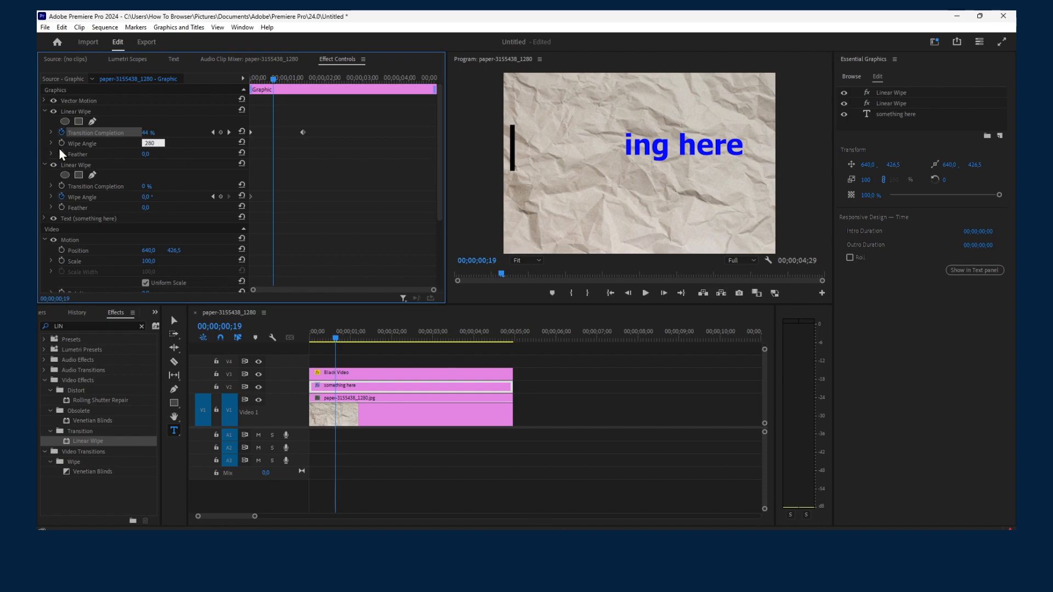
key(Return)
Set the upper Linear Wipe's Wipe Angle to 270° and scrub through the text reveal.
click(292, 345)
key(Home)
mouse_move(328, 341)
mouse_down()
mouse_move(373, 348)
mouse_move(316, 347)
mouse_up()
click(150, 144)
click(126, 149)
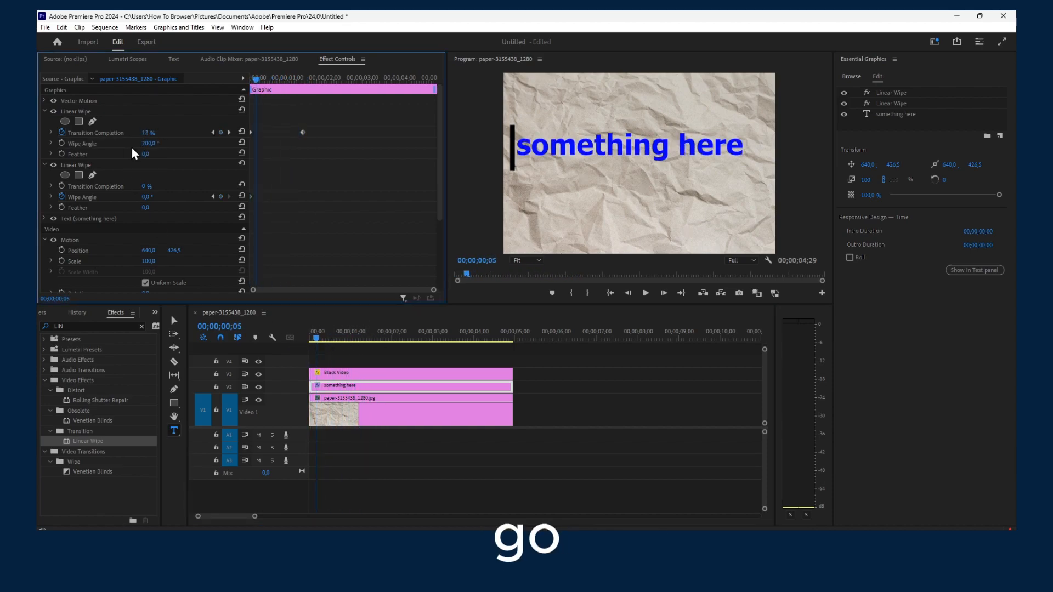
click(144, 143)
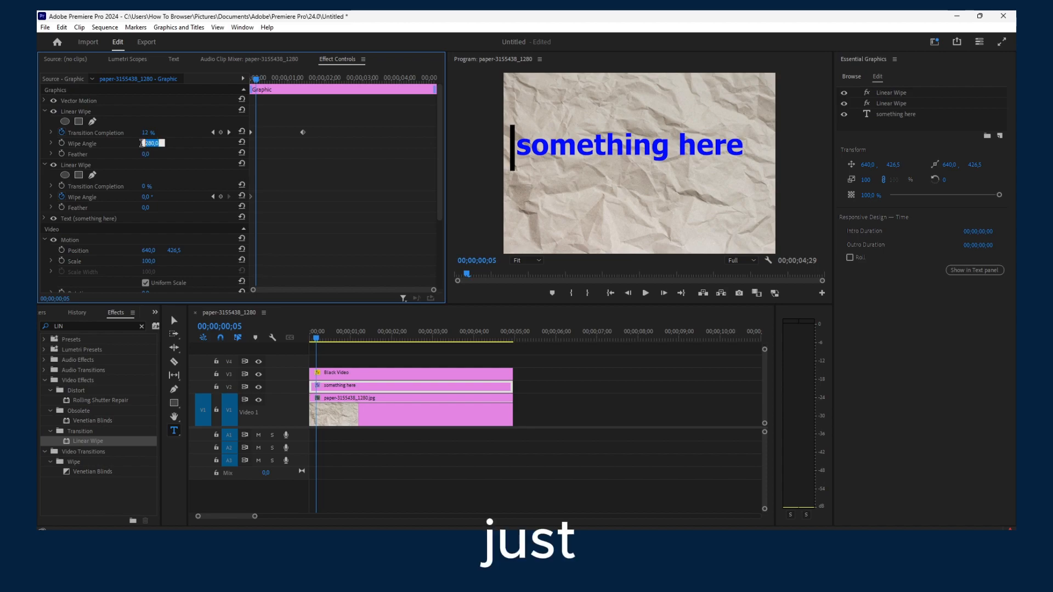
key(Return)
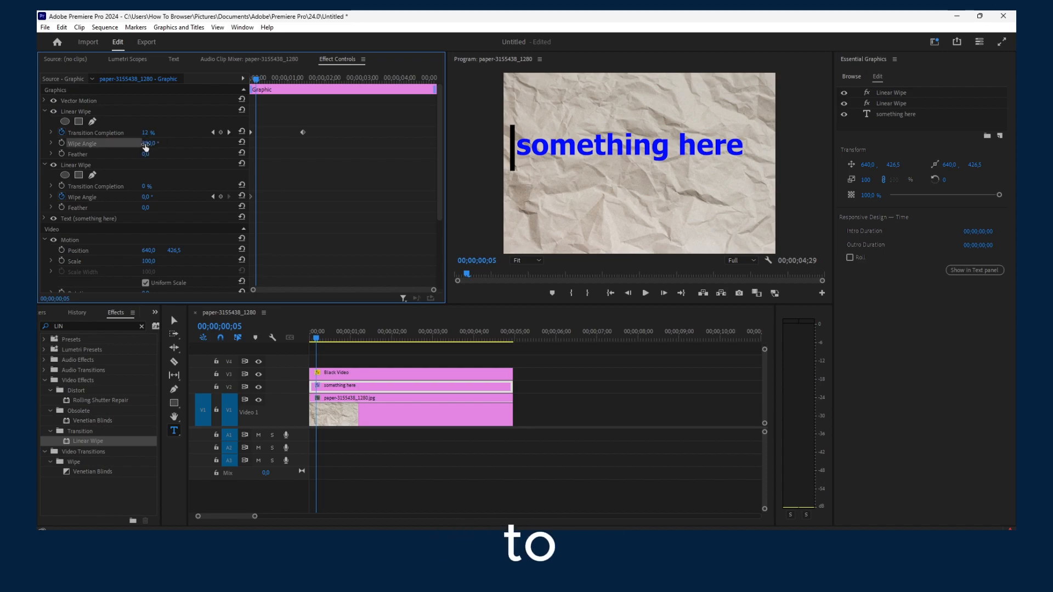
click(144, 143)
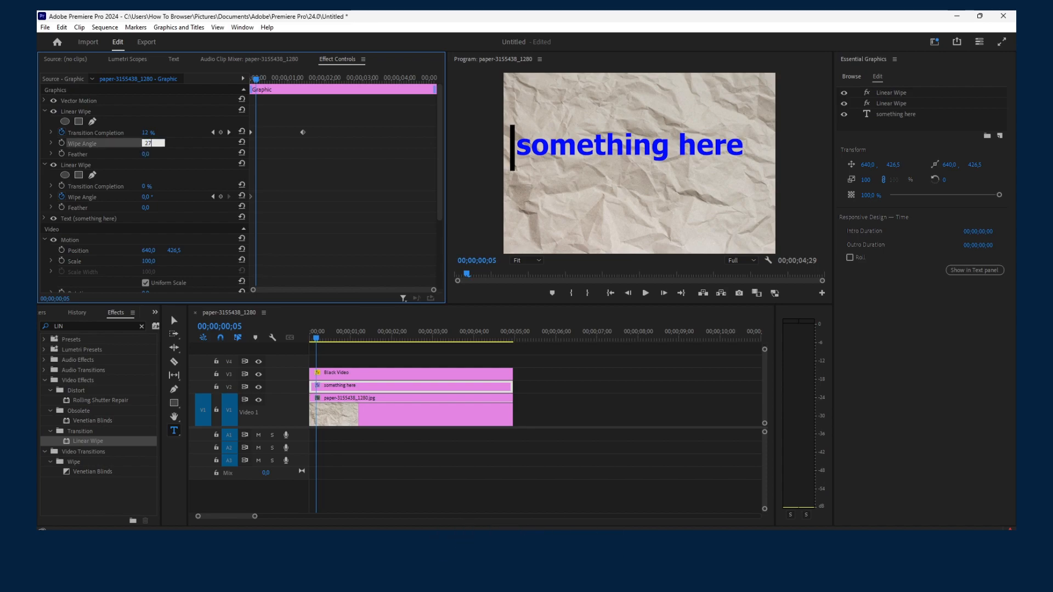
drag(315, 340, 382, 344)
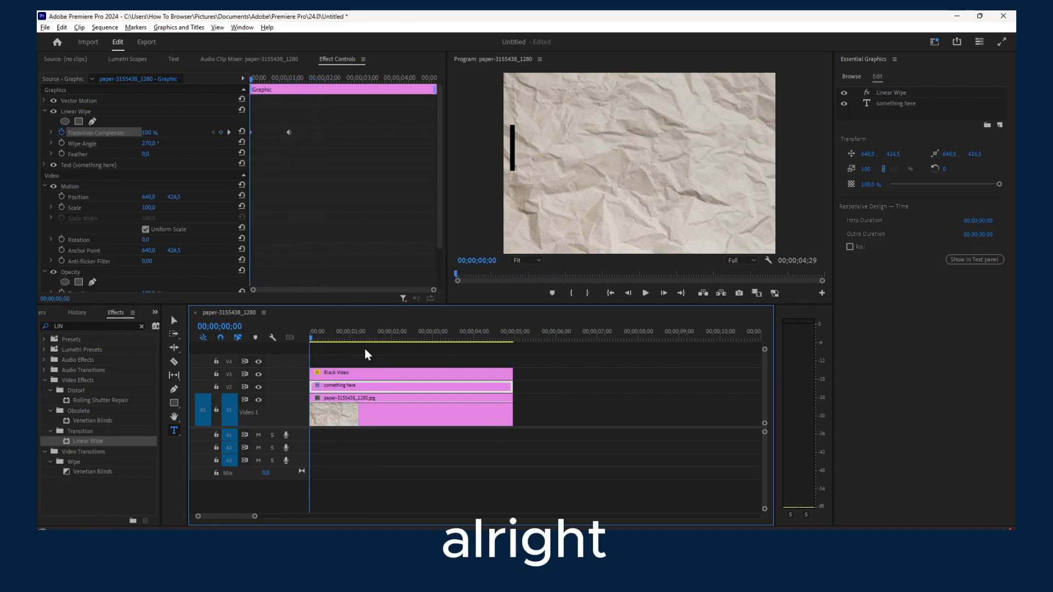
Try moving the Black Video bar to horizontal position 75.3 at the sequence start, and undo the move.
mouse_move(309, 340)
mouse_down()
mouse_move(345, 340)
mouse_move(304, 338)
mouse_up()
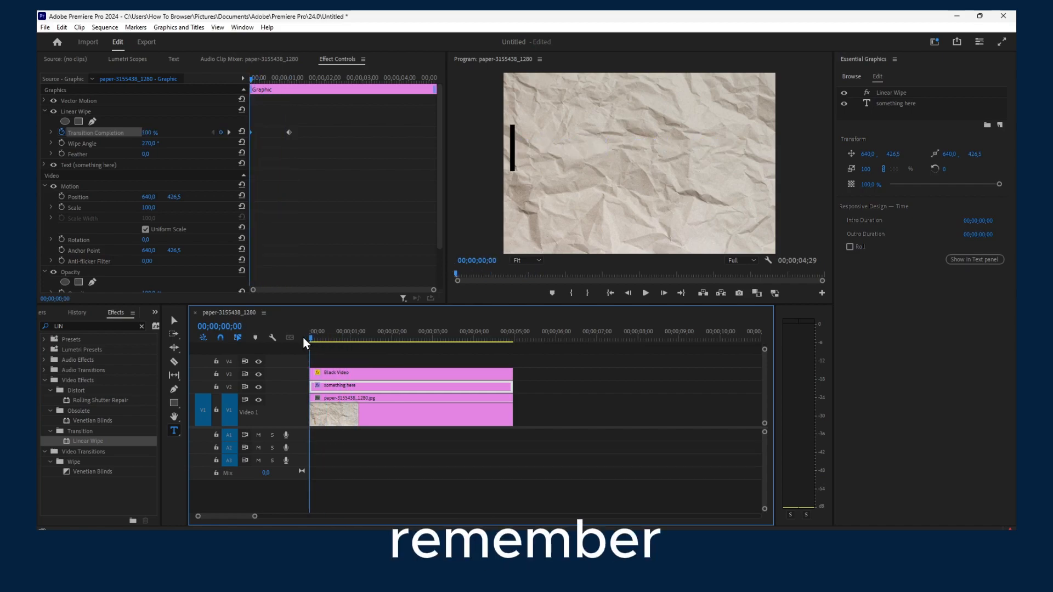
click(332, 366)
click(341, 372)
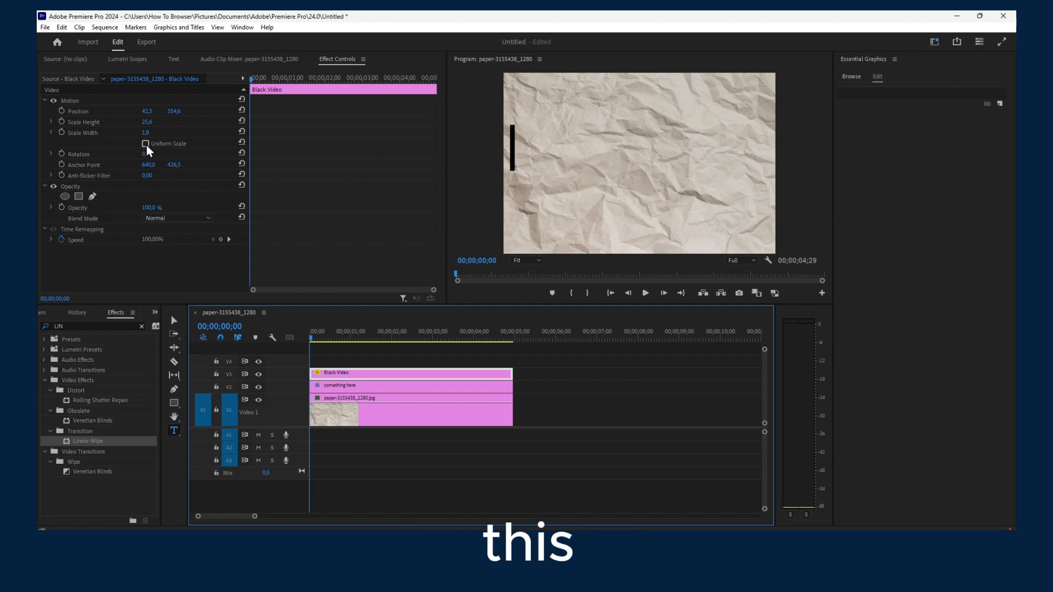
drag(146, 111, 157, 122)
key(ctrl+z)
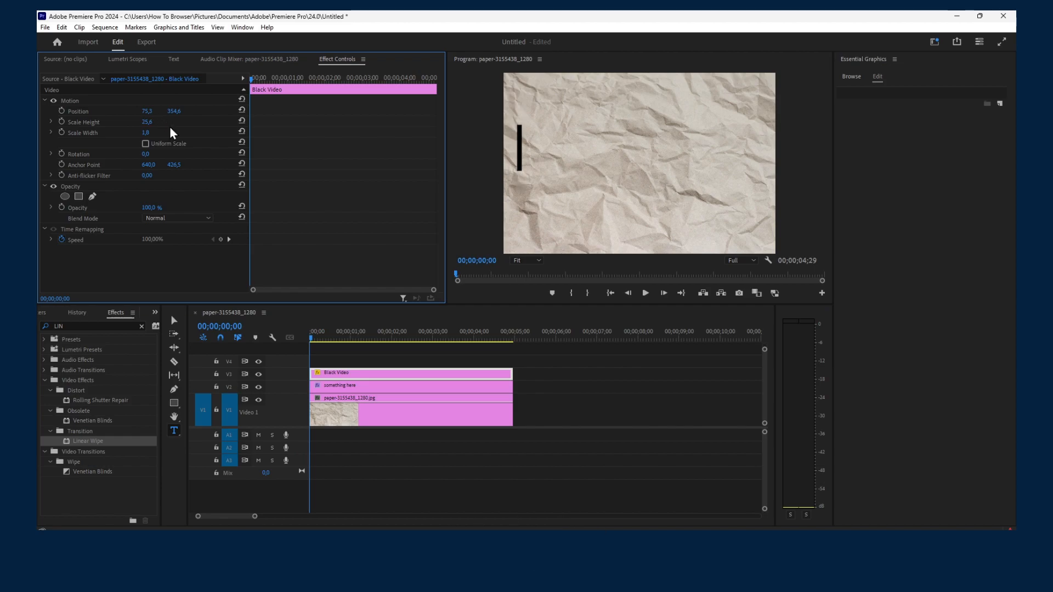
key(ctrl+z)
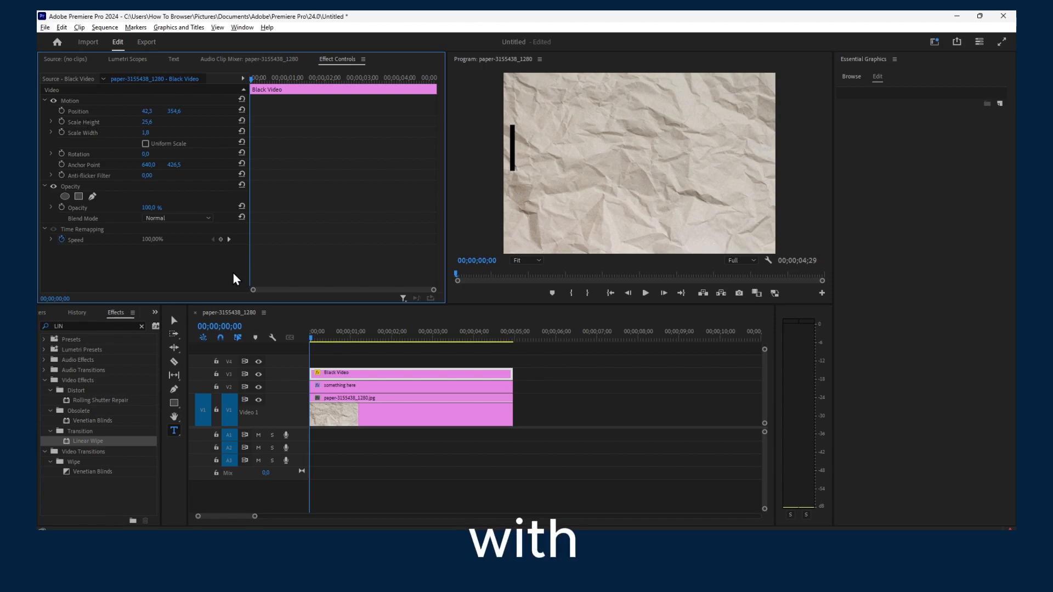
Keyframe the Black Video bar's Position at the sequence start and at 1138.3, 354.6 at 00;00;01;01, and play the animation.
click(61, 111)
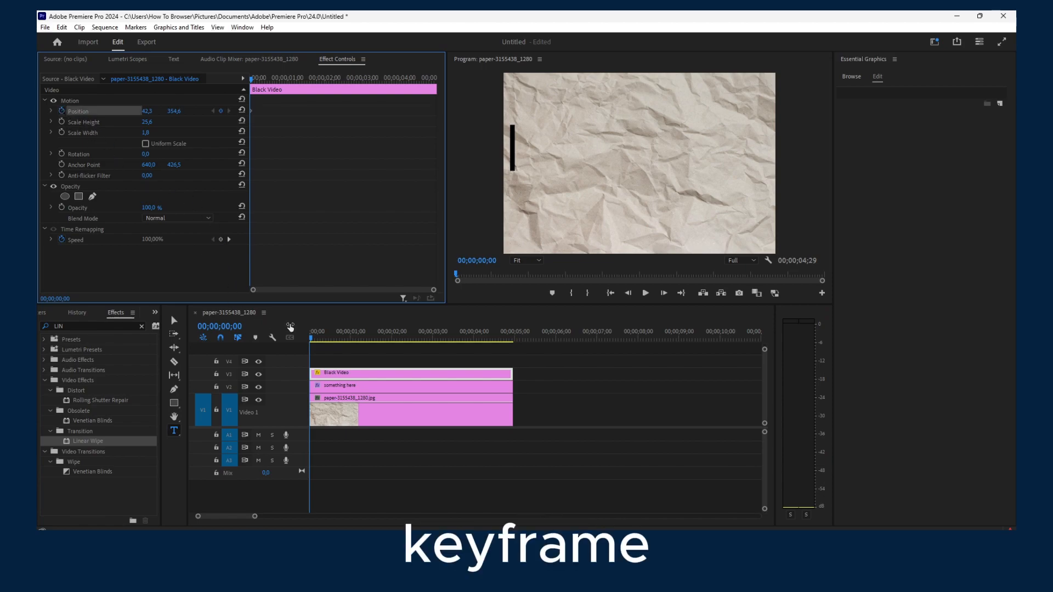
drag(312, 338, 354, 348)
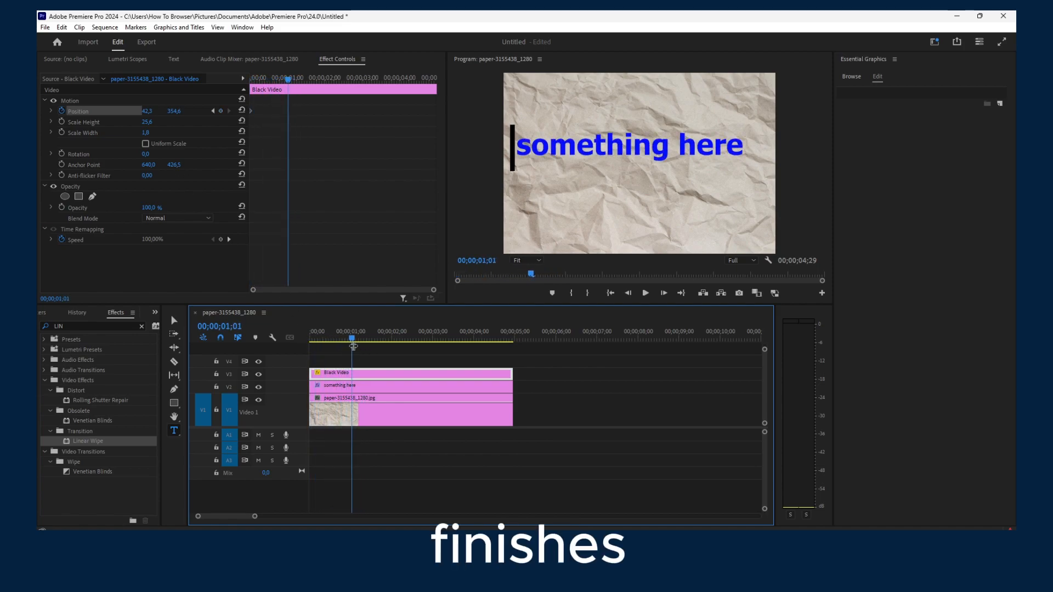
mouse_move(144, 114)
mouse_down()
mouse_move(751, 113)
mouse_move(144, 129)
mouse_up()
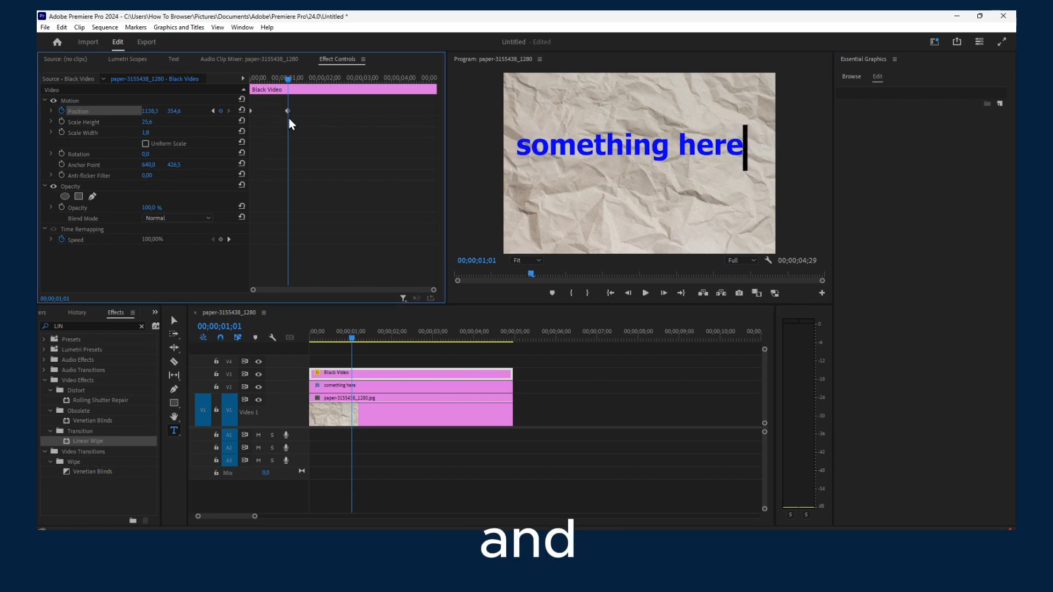
click(286, 341)
key(Home)
key(space)
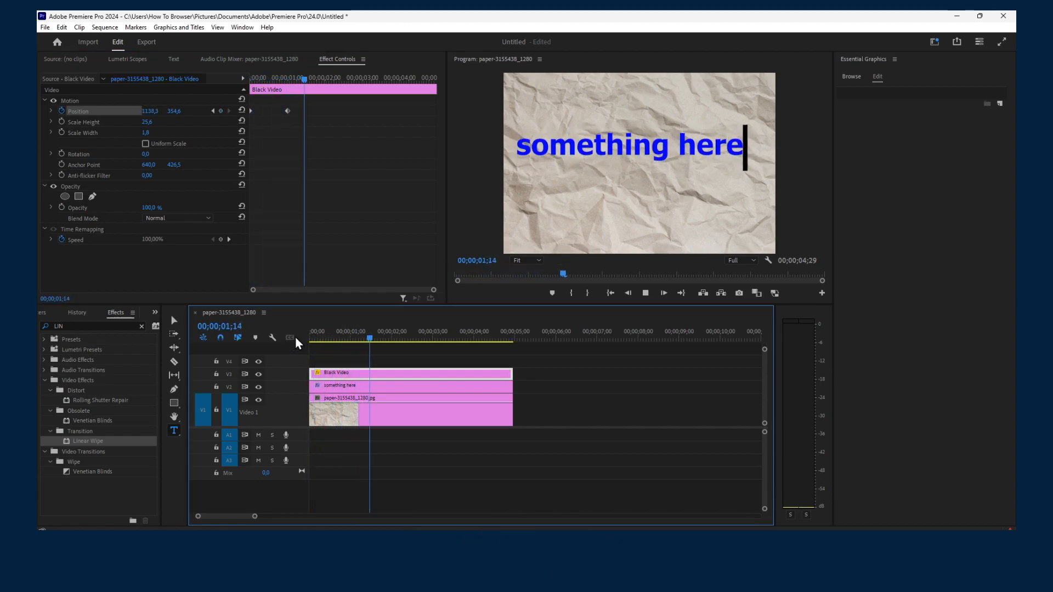
Shift the Black Video bar's end Position keyframe slightly earlier than 00;00;01;01 and play the sequence from the start.
drag(389, 338, 353, 347)
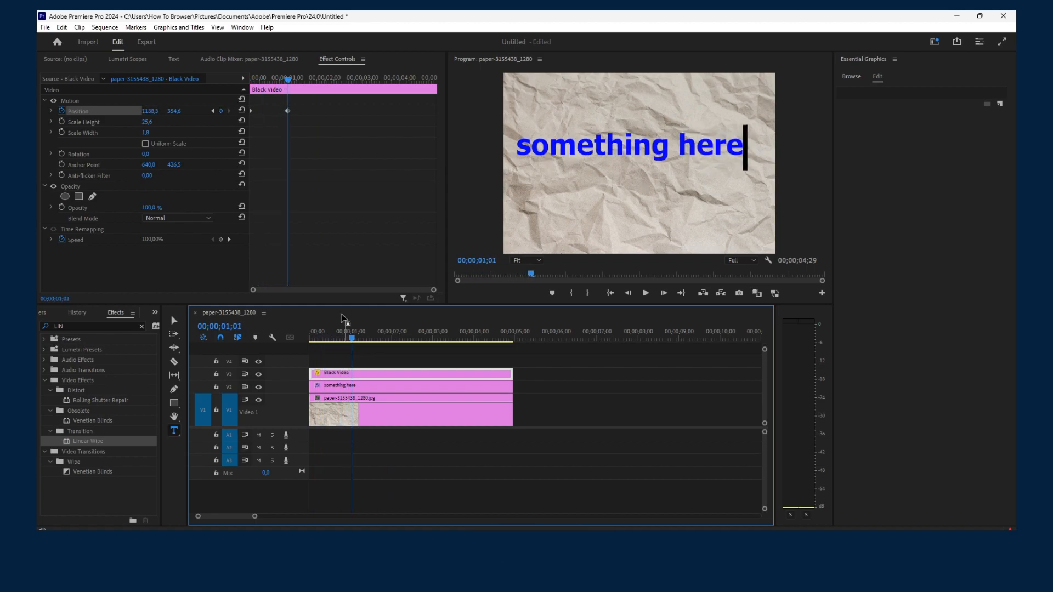
mouse_move(288, 113)
mouse_down()
mouse_move(297, 113)
mouse_move(285, 113)
mouse_up()
drag(349, 340, 304, 347)
key(space)
key(space)
Set the Spatial Interpolation of the Black Video's Position keyframes to Linear and play the sequence from the start.
drag(295, 120, 240, 104)
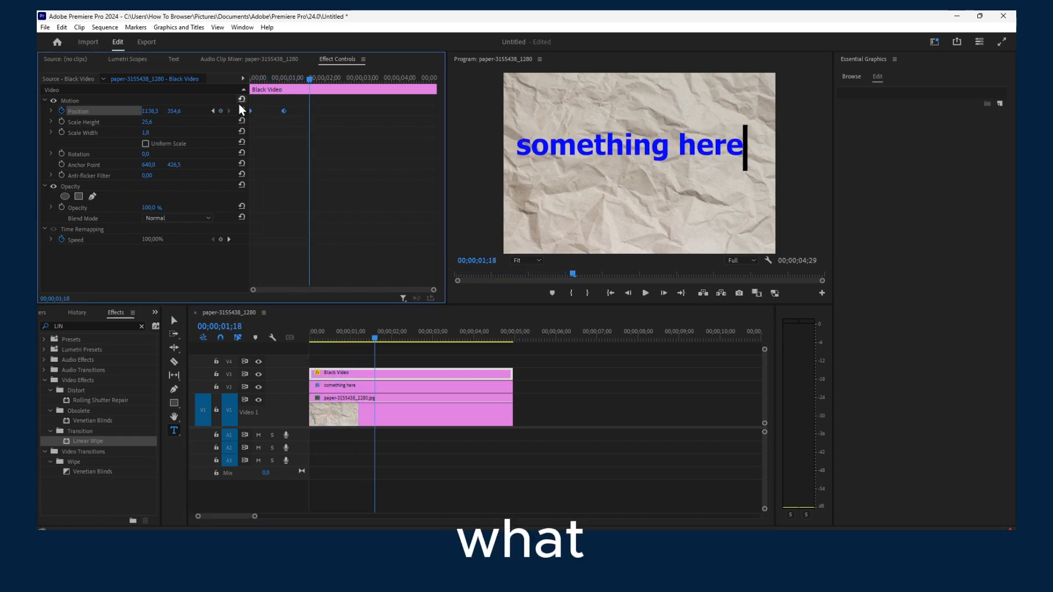
click(38, 107)
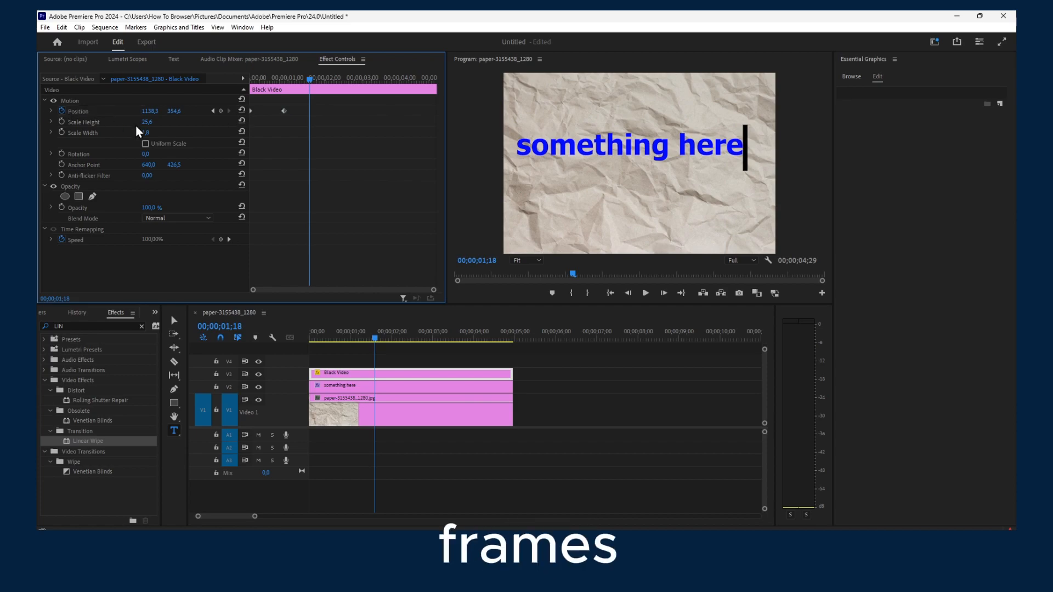
click(50, 110)
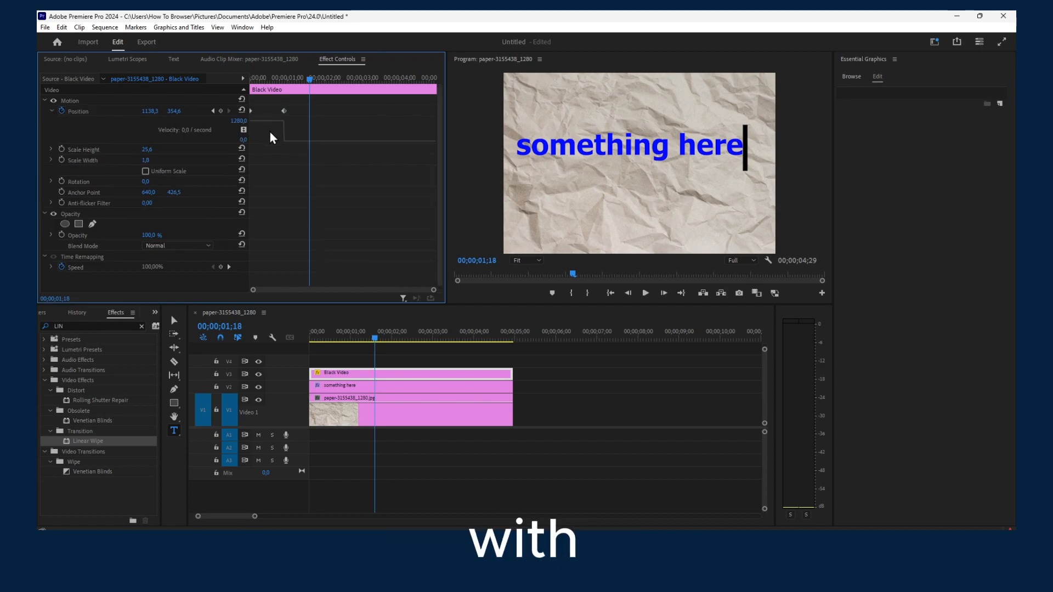
right_click(286, 117)
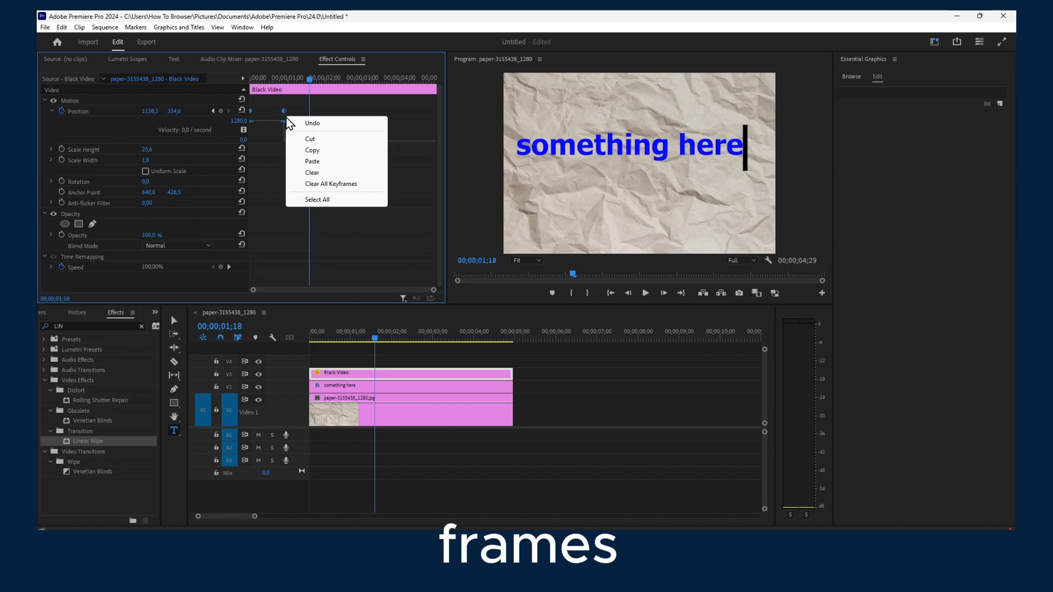
right_click(284, 113)
mouse_move(385, 204)
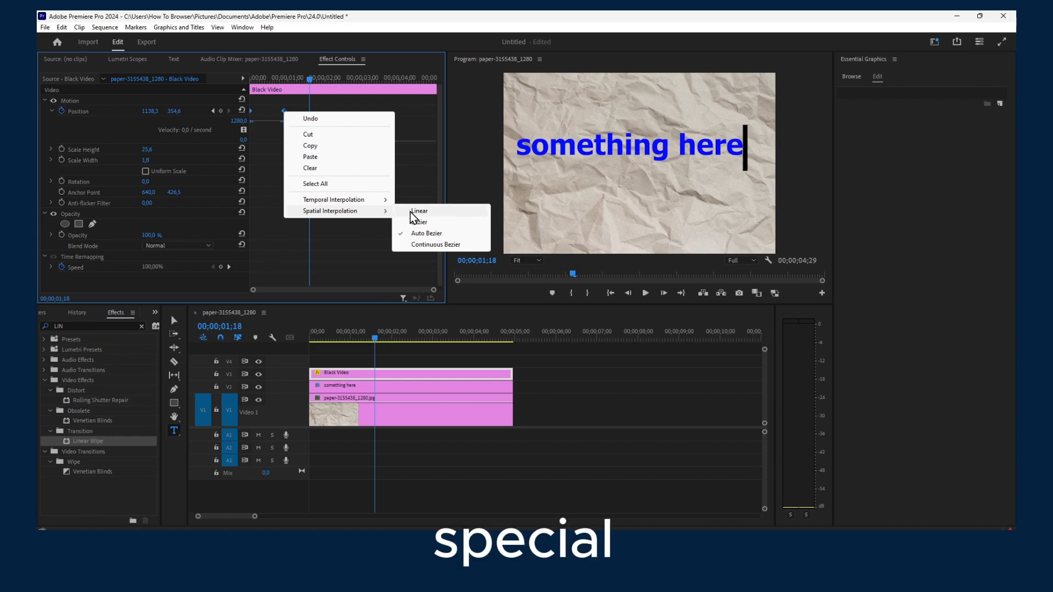
click(410, 212)
drag(374, 339, 268, 343)
key(space)
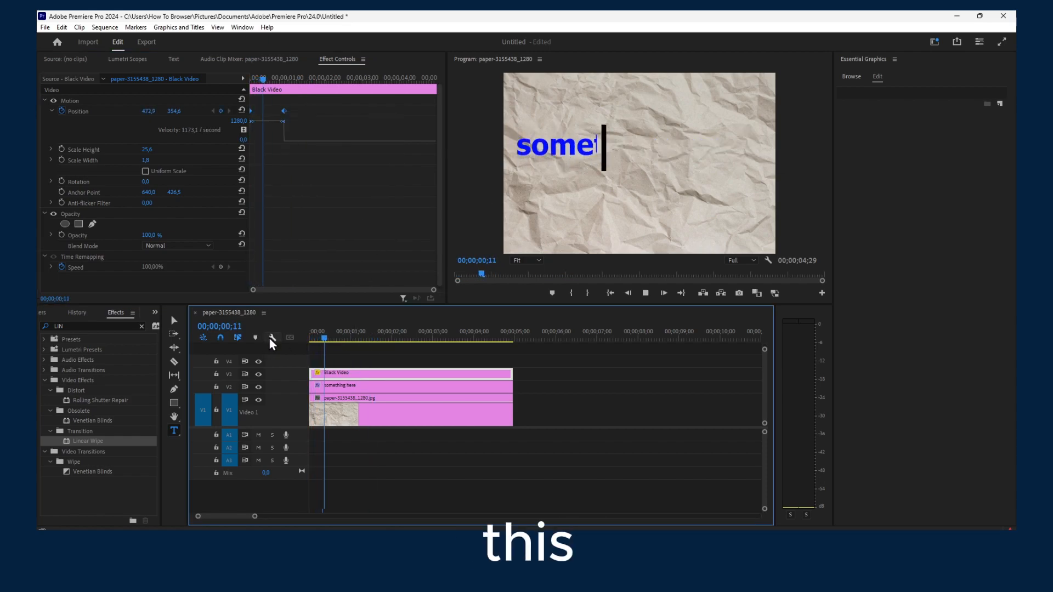
Change both Transition Completion keyframes of the "something here" clip's Linear Wipe to Bezier and play the result from the start.
click(336, 387)
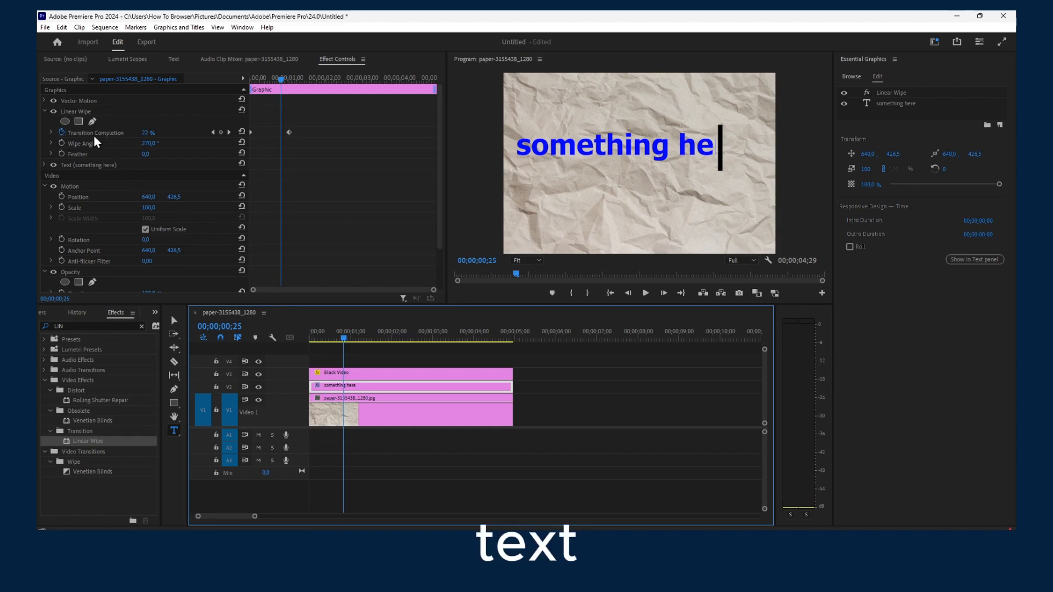
click(52, 133)
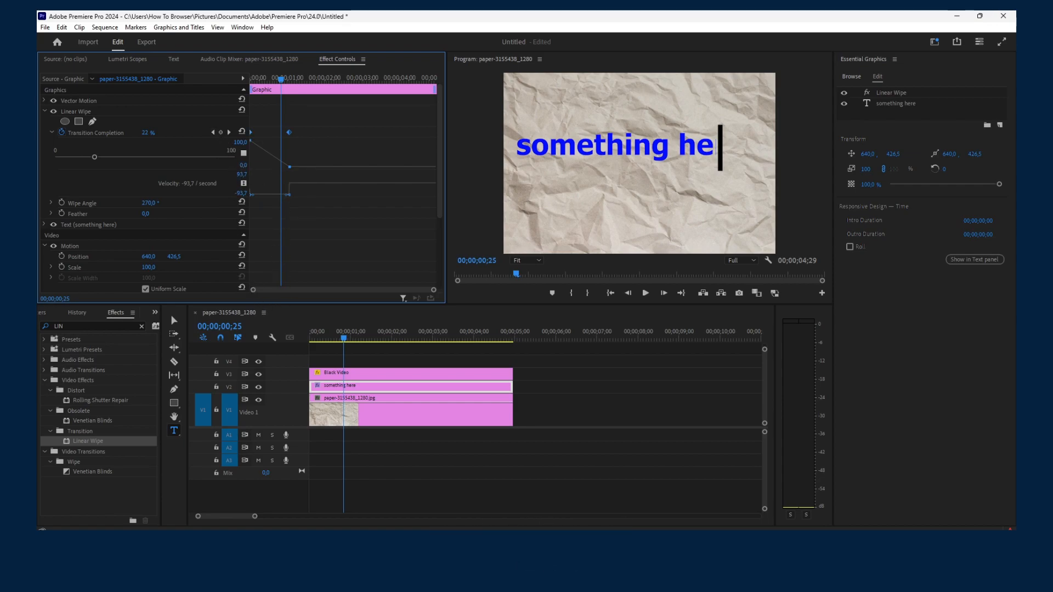
drag(252, 157, 221, 159)
right_click(273, 132)
click(394, 229)
drag(363, 220, 215, 113)
right_click(273, 132)
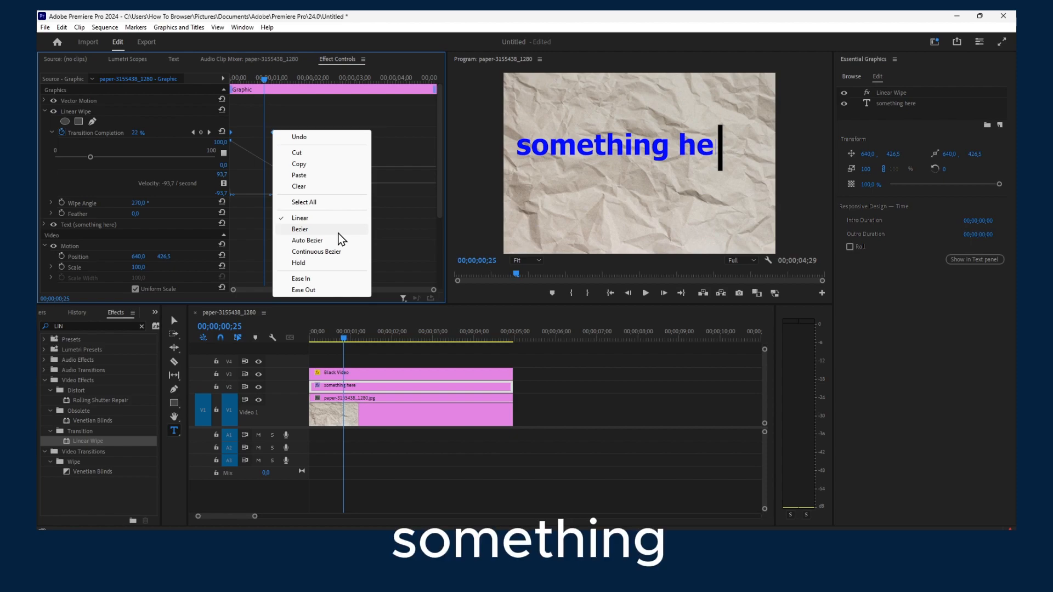
click(339, 229)
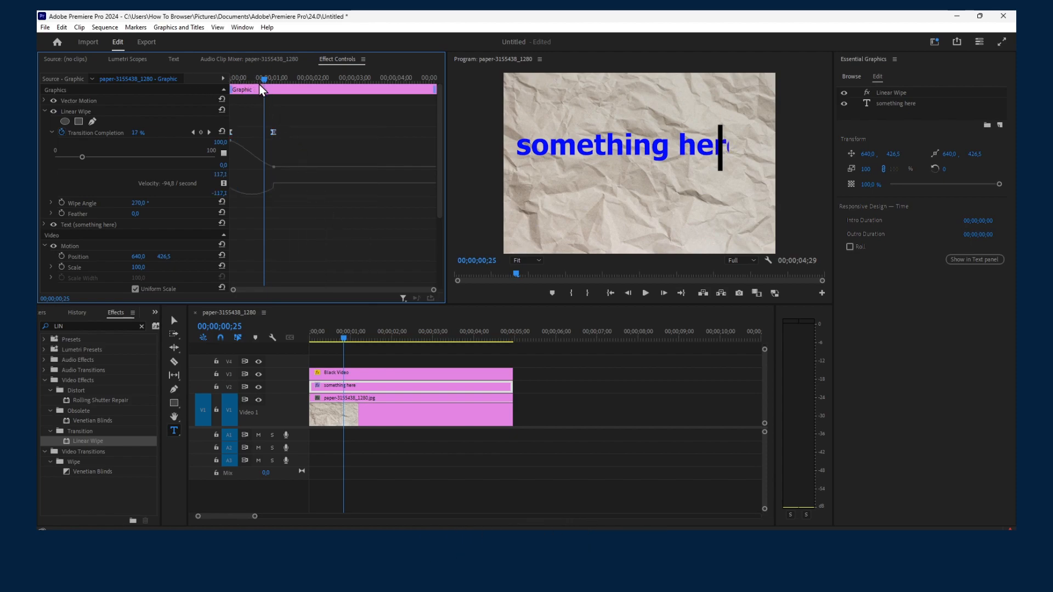
drag(262, 81, 193, 74)
key(space)
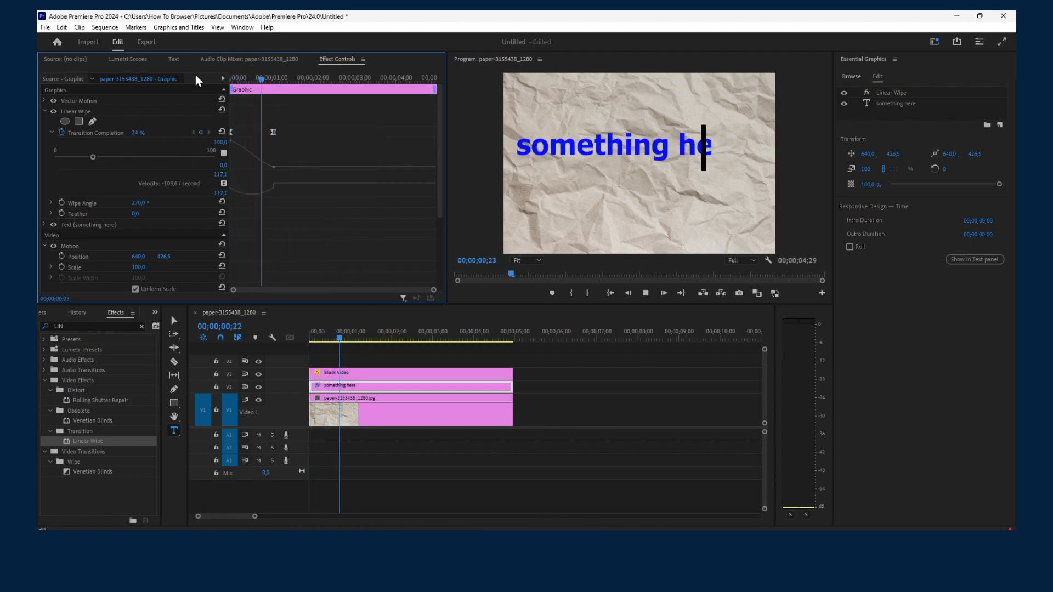
key(space)
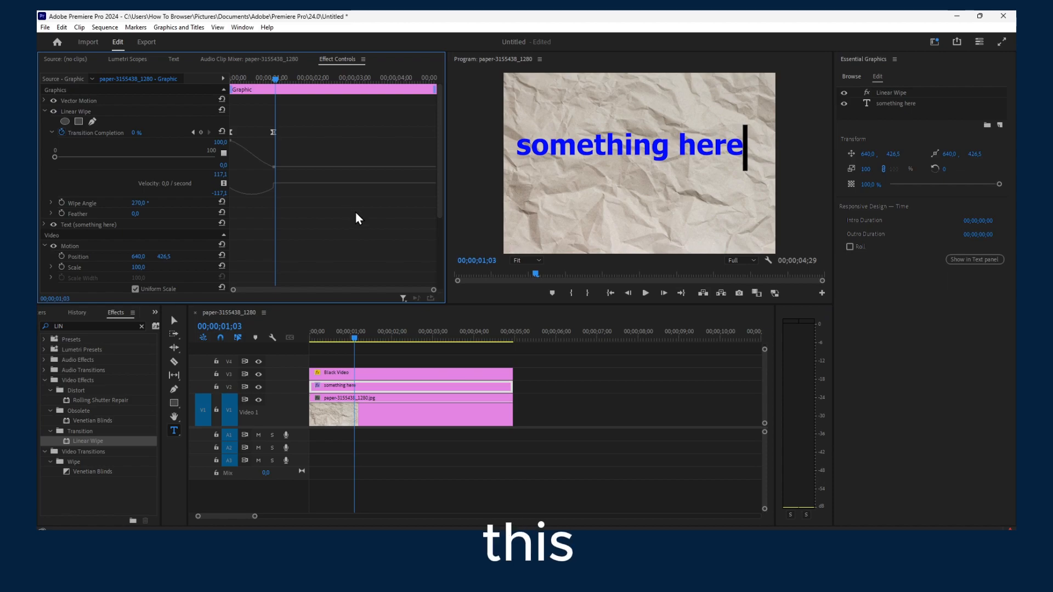
Reopen the Black Video clip's effect settings and nudge its Position slightly left at 00;00;00;29, at the end of the text.
drag(354, 340, 300, 355)
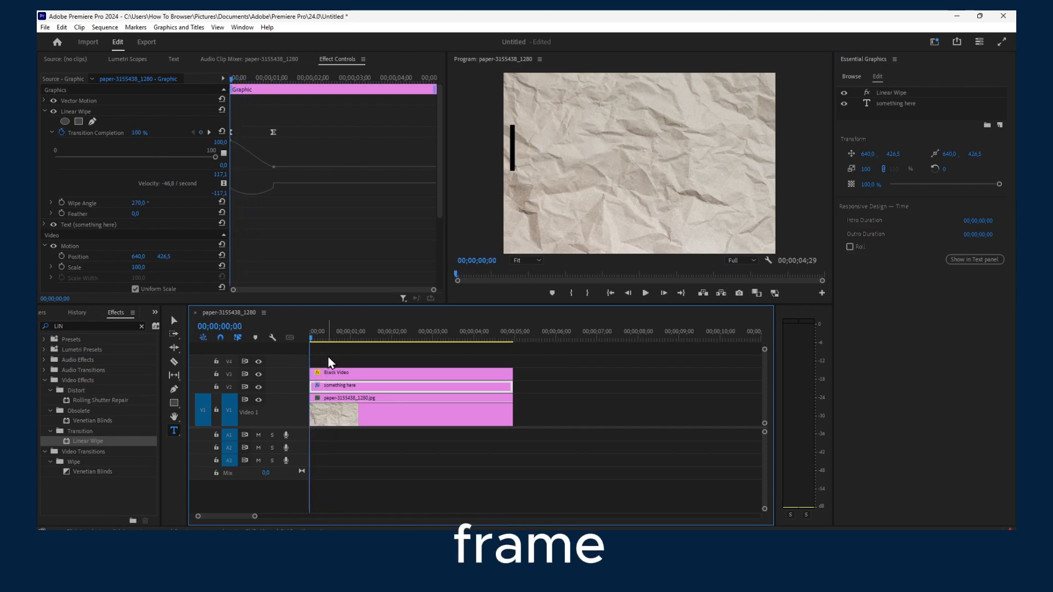
double_click(325, 385)
click(351, 377)
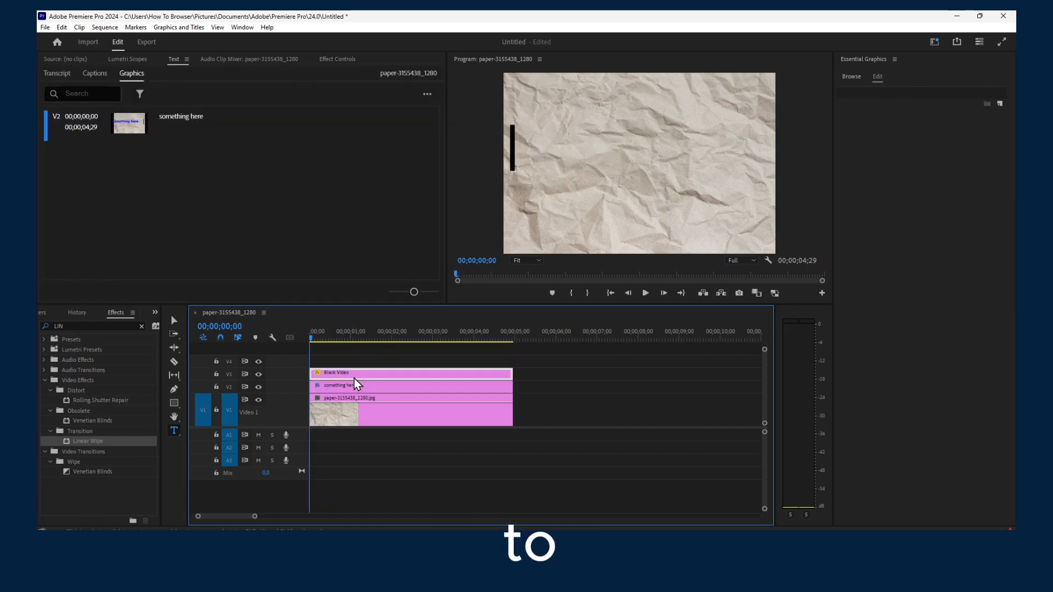
click(336, 59)
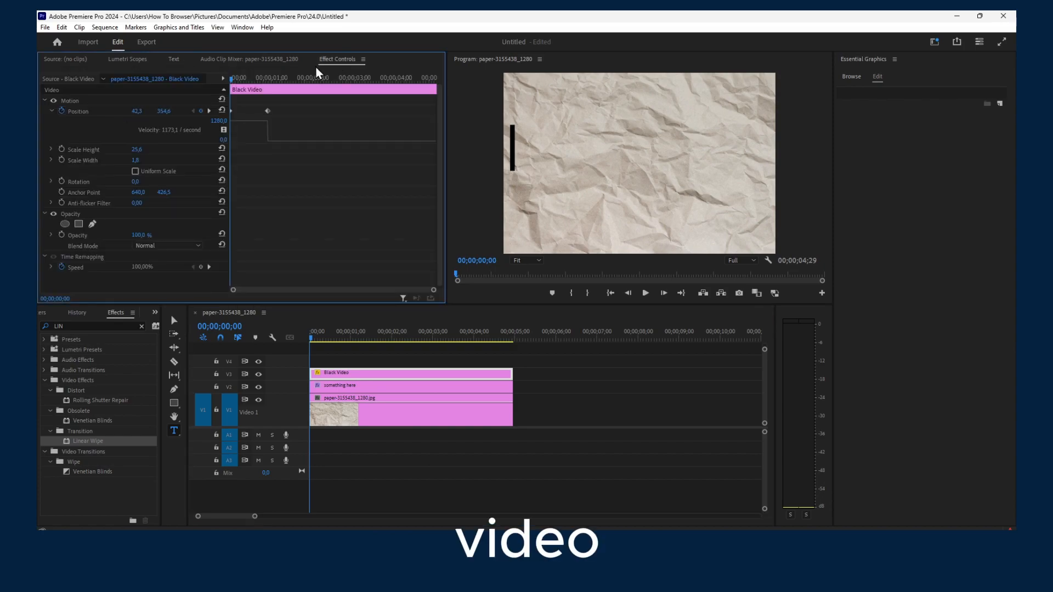
drag(231, 79, 268, 83)
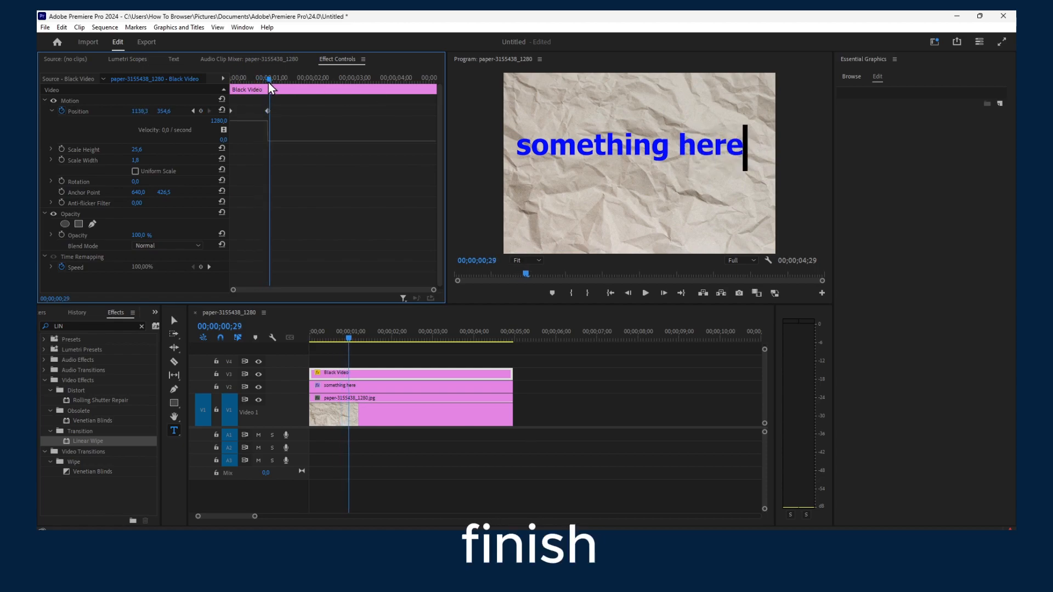
mouse_move(134, 113)
mouse_down()
mouse_move(50, 114)
mouse_move(144, 112)
mouse_up()
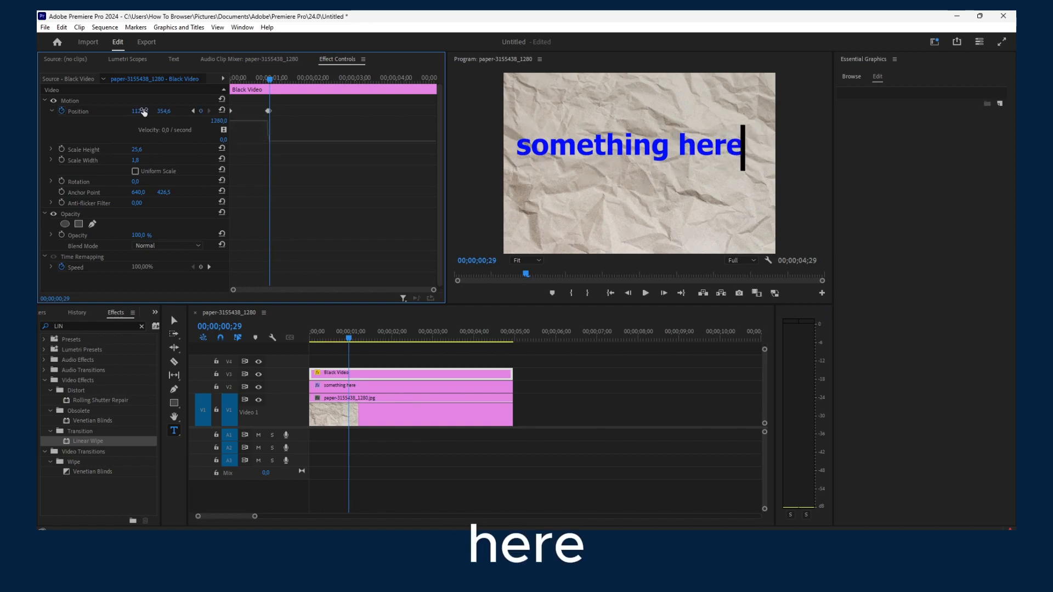